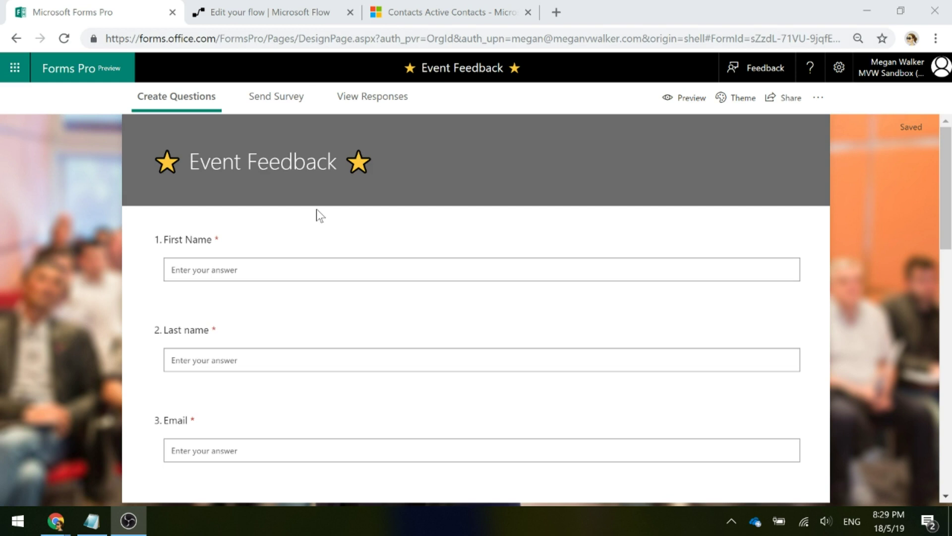
Start a blank automated flow named 'Create Contact From Survey Response'
left_click(234, 11)
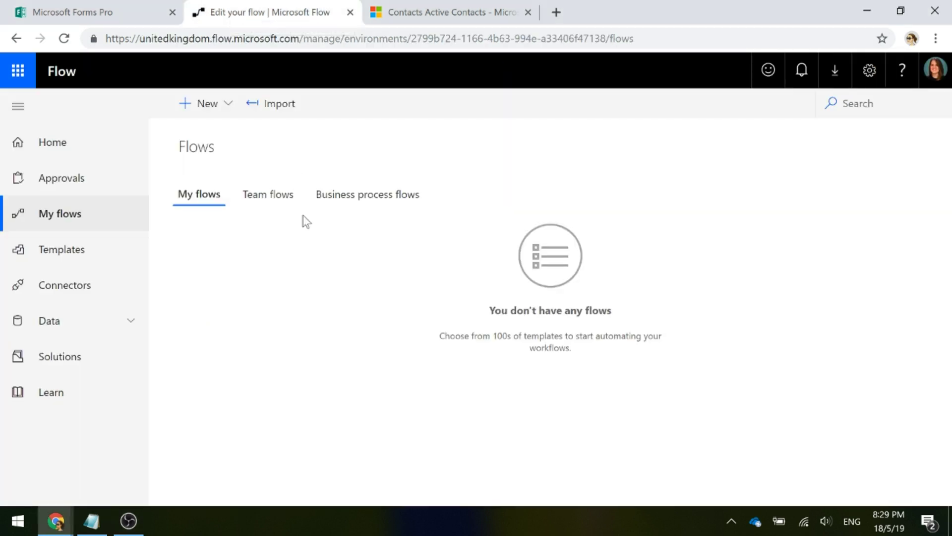
left_click(206, 104)
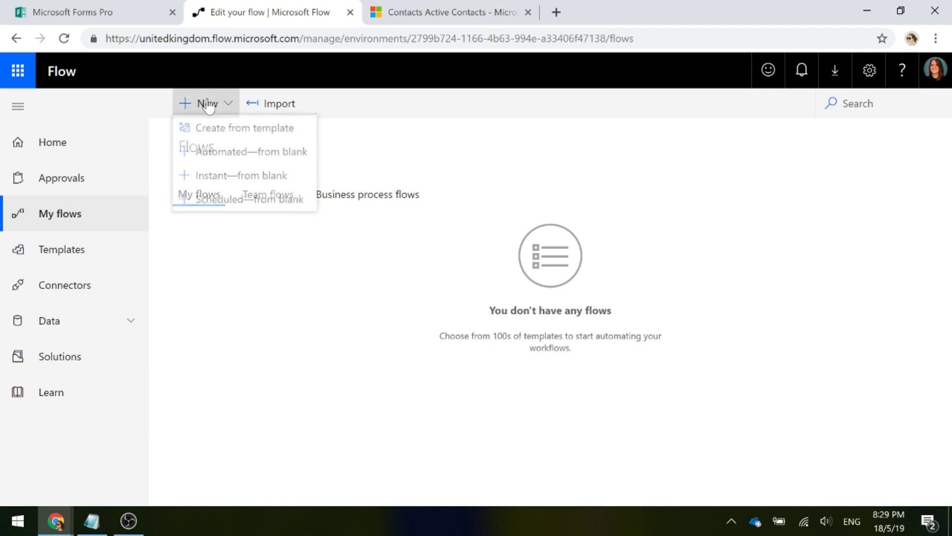
left_click(277, 169)
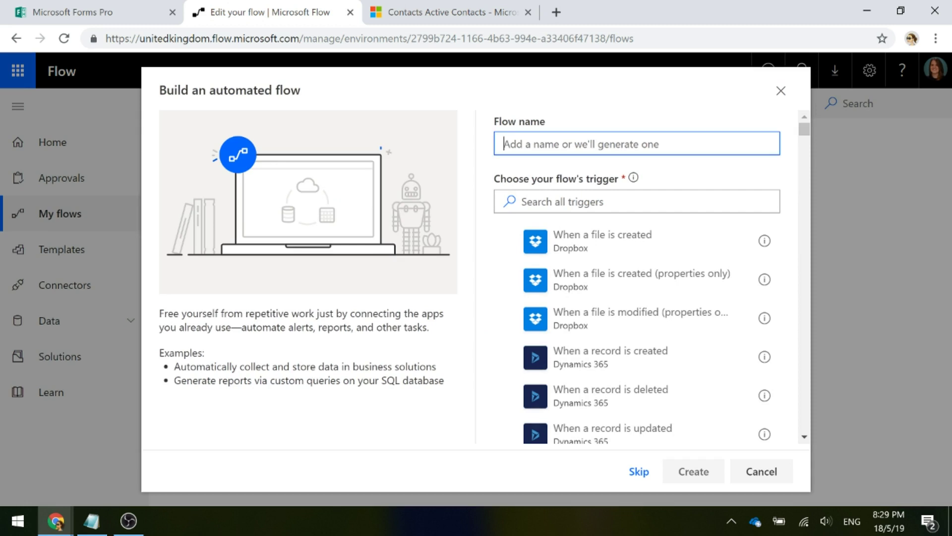
type("Create")
type("d")
key("BackSpace")
type("Cit")
key("BackSpace")
key("BackSpace")
type("ontact From Survey Response")
Choose the Common Data Service 'When a record is created' trigger
left_click(502, 202)
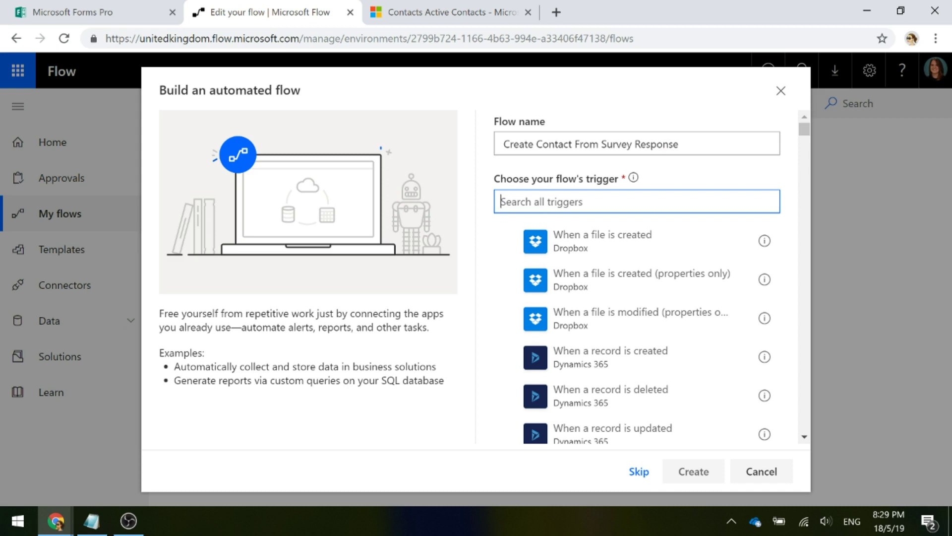
type("Commo")
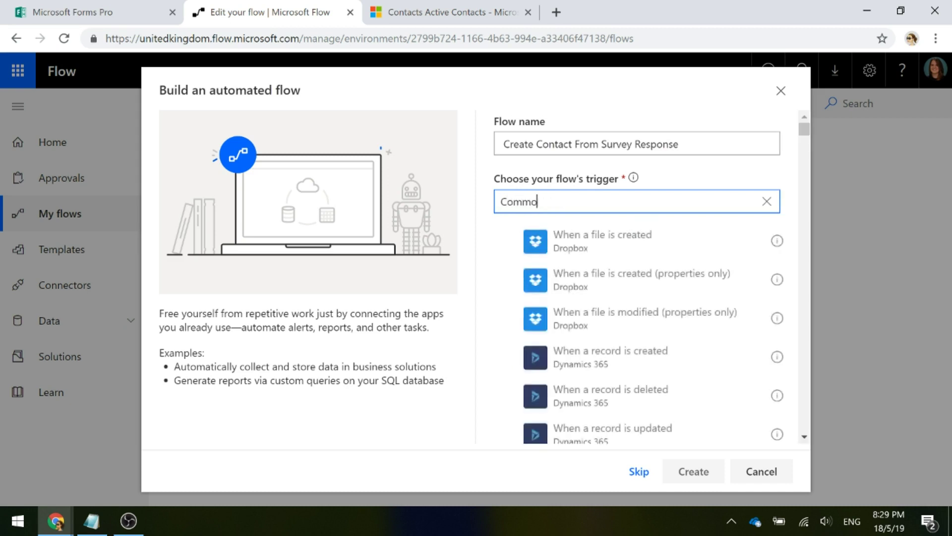
type("n")
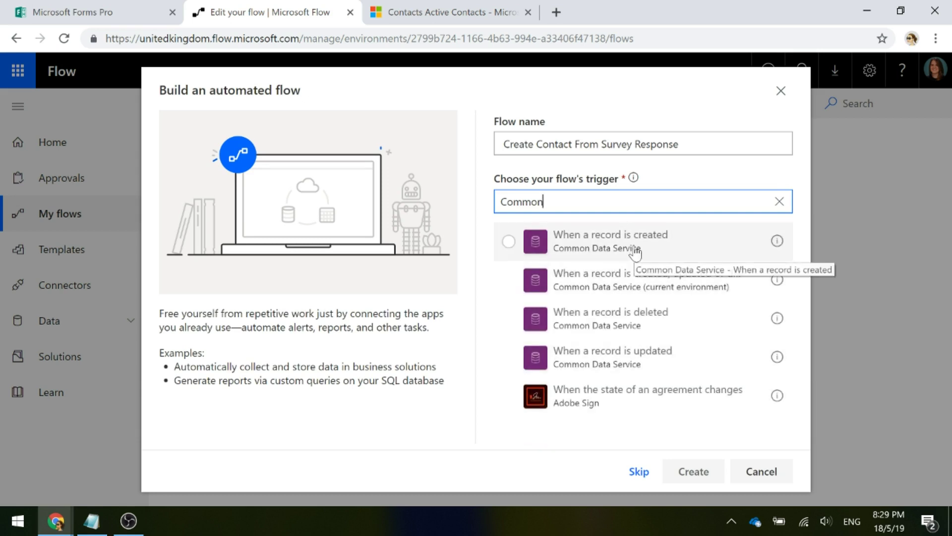
left_click(674, 247)
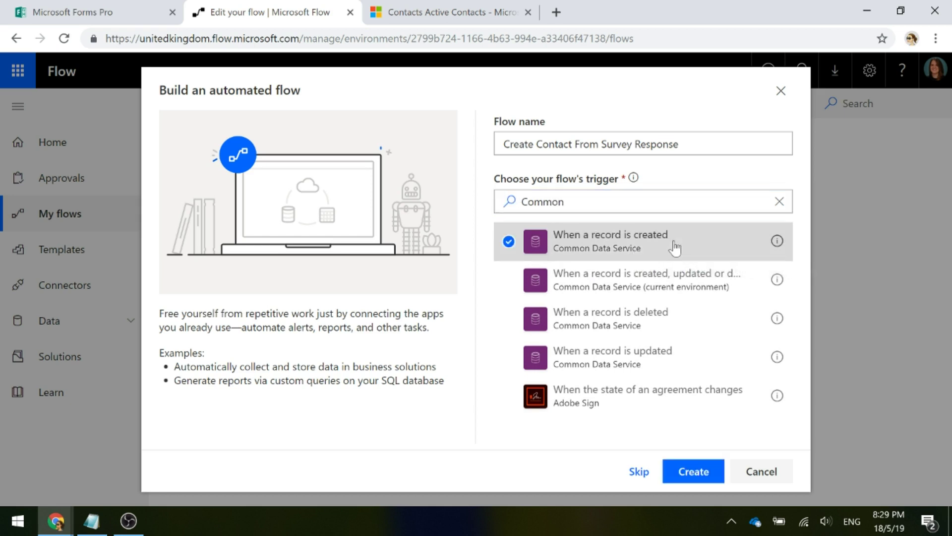
Create the flow and rename its trigger to 'Survey Response Received'
left_click(693, 472)
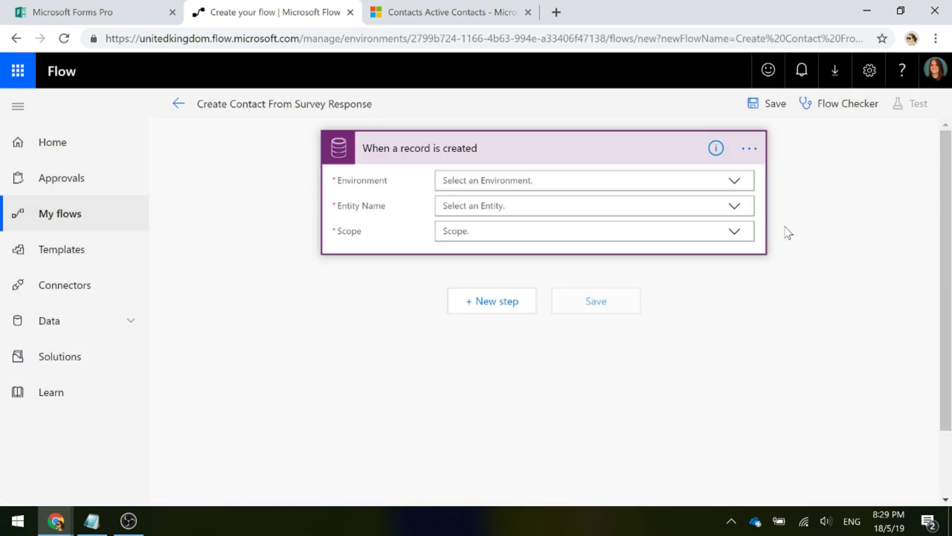
left_click(749, 149)
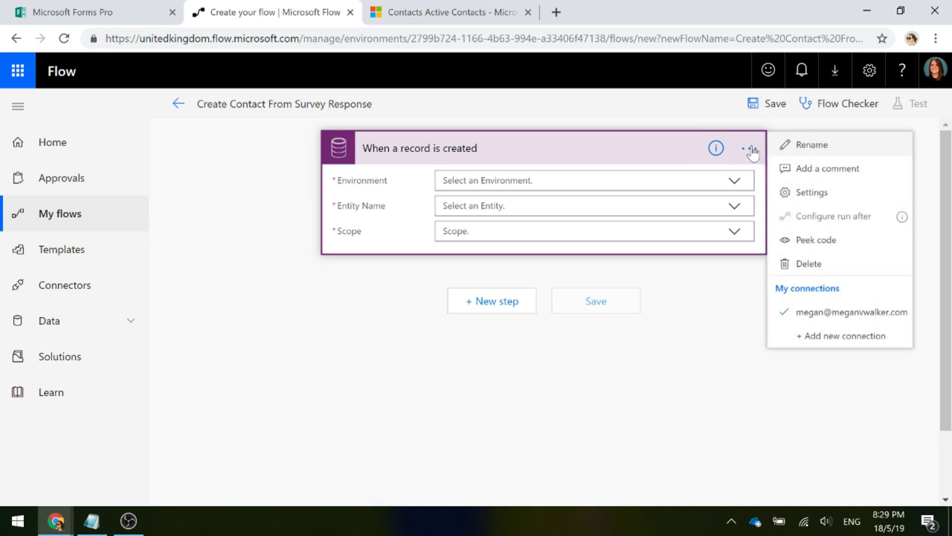
left_click(816, 145)
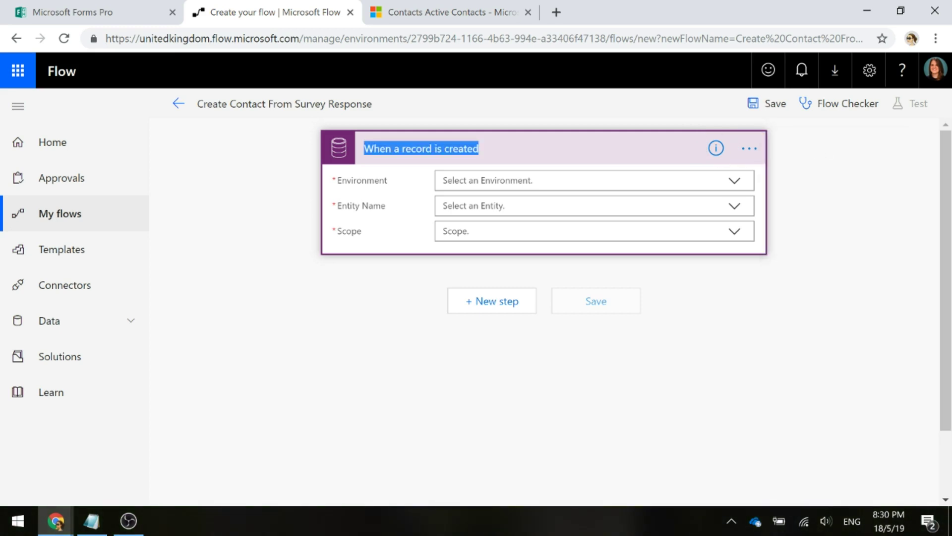
type("Survey ")
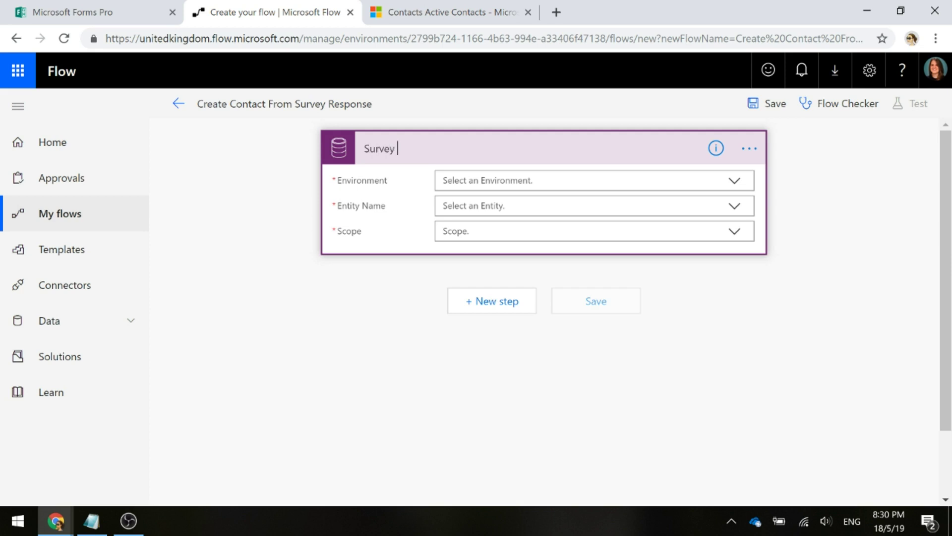
type("Response Received")
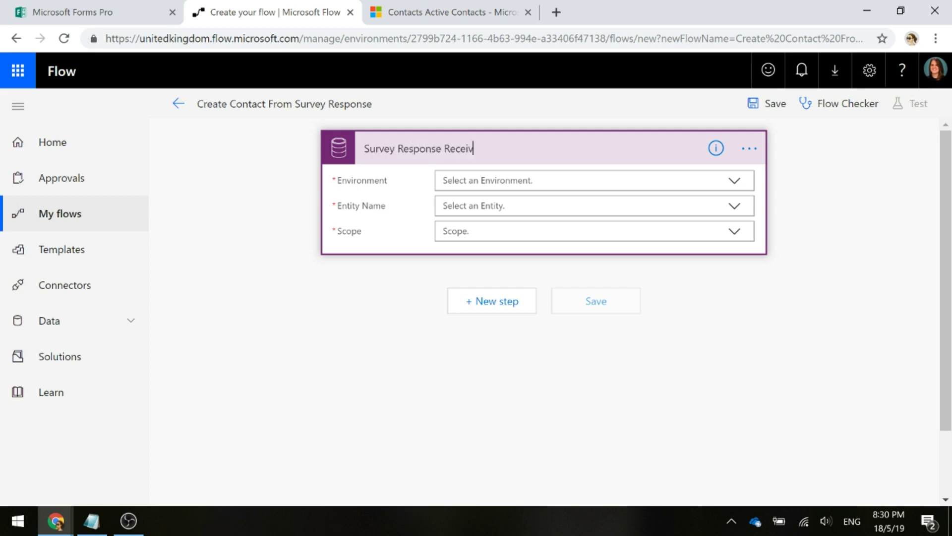
key("Return")
Set the trigger to MVW Sandbox environment, Survey responses entity and Organization scope
left_click(733, 183)
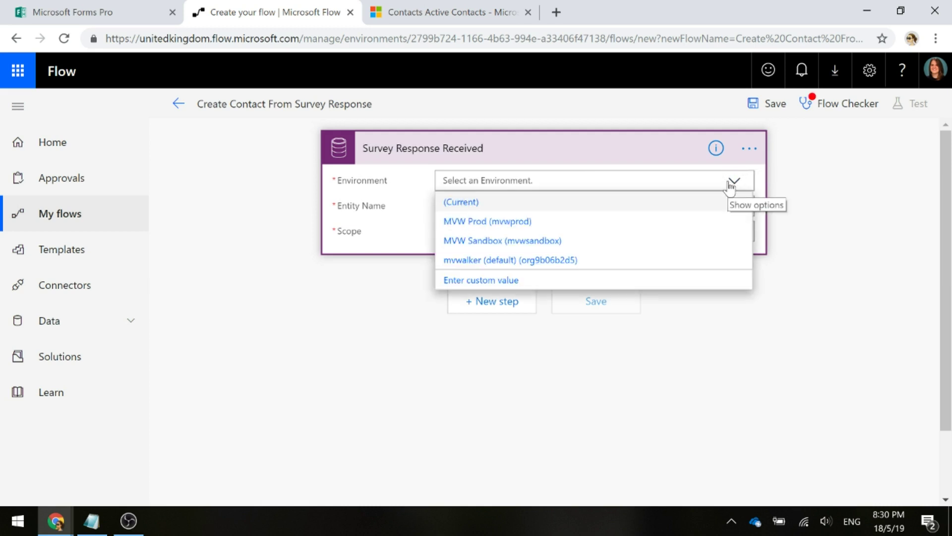
left_click(580, 242)
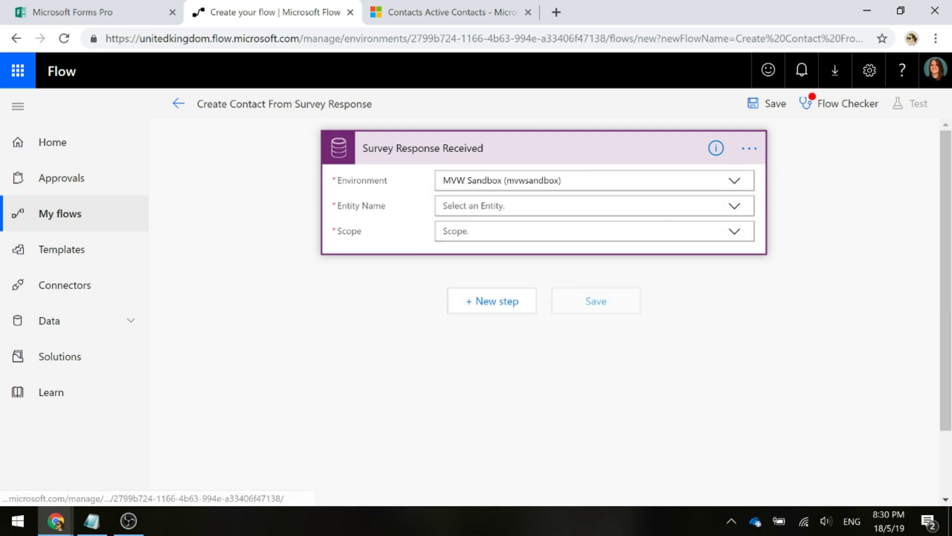
left_click(734, 206)
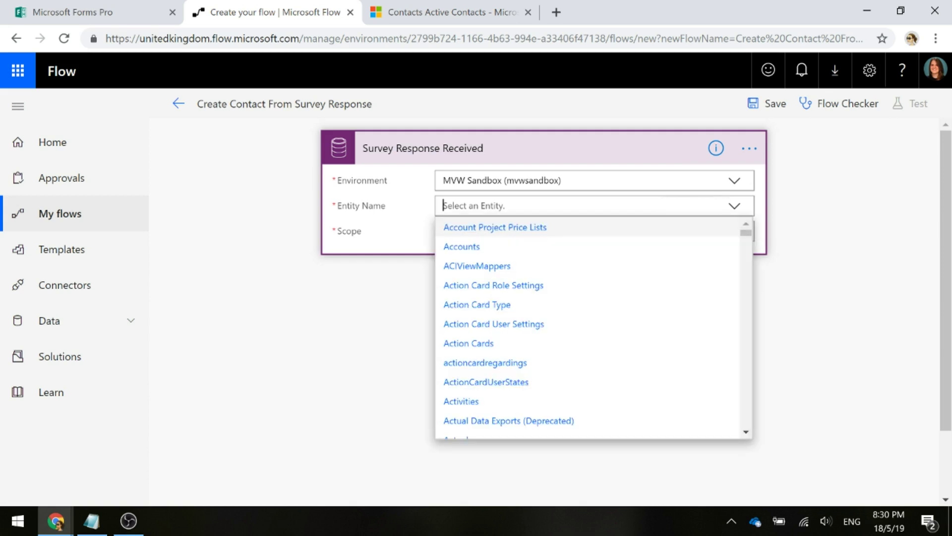
type("survey")
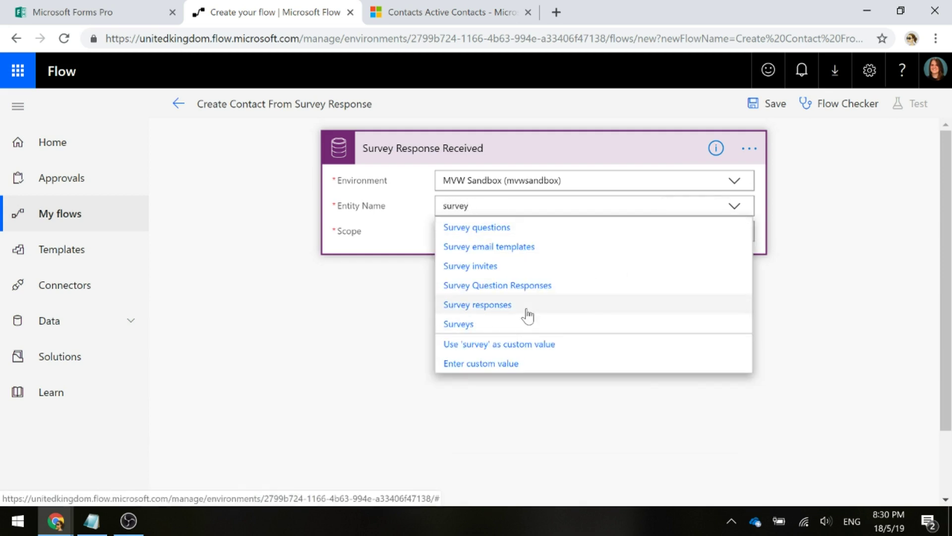
left_click(527, 314)
left_click(508, 231)
left_click(482, 274)
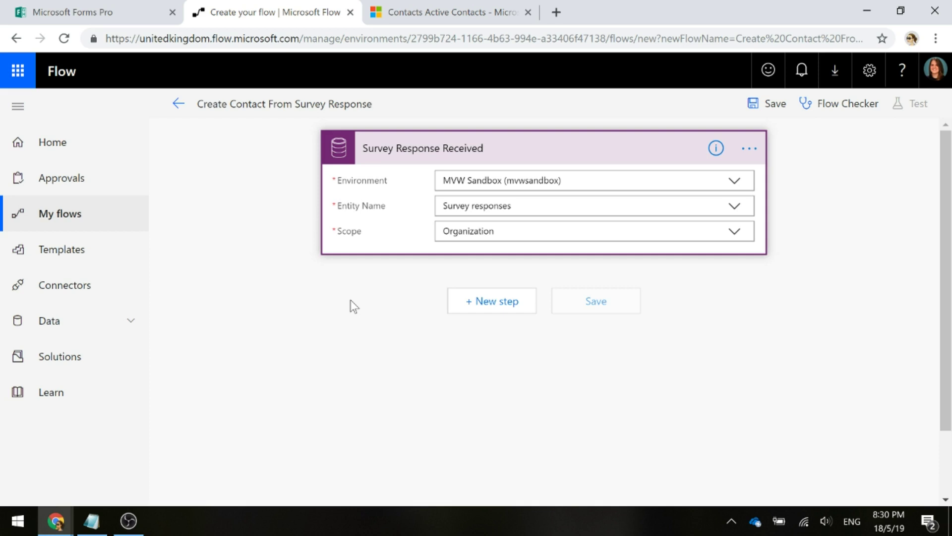
Add a Microsoft Forms Pro step after the trigger, then discard it
left_click(485, 302)
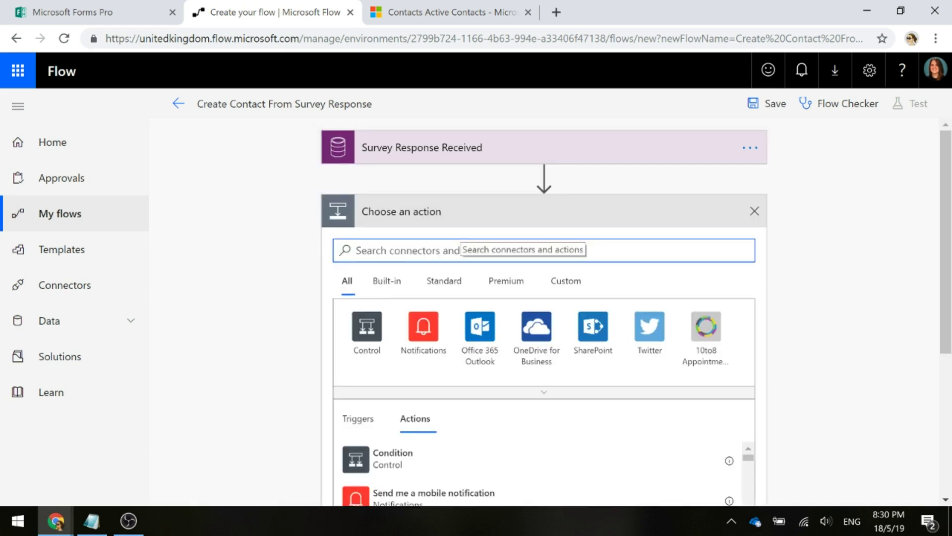
type("forms")
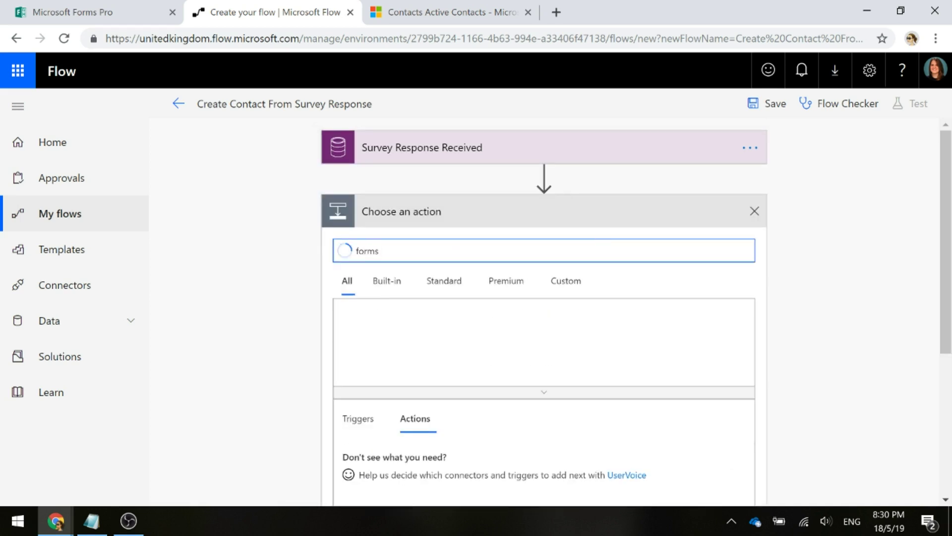
scroll(770, 326, "down", 1)
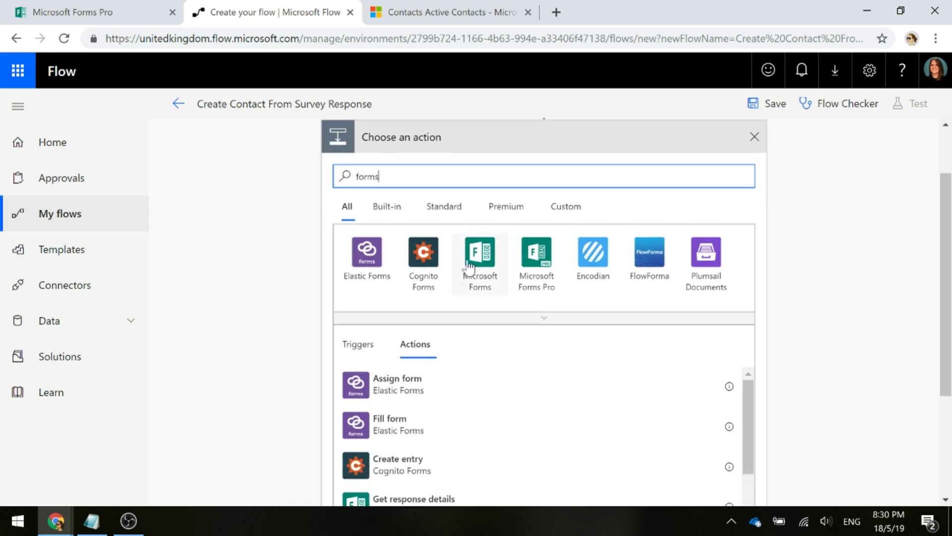
left_click(541, 266)
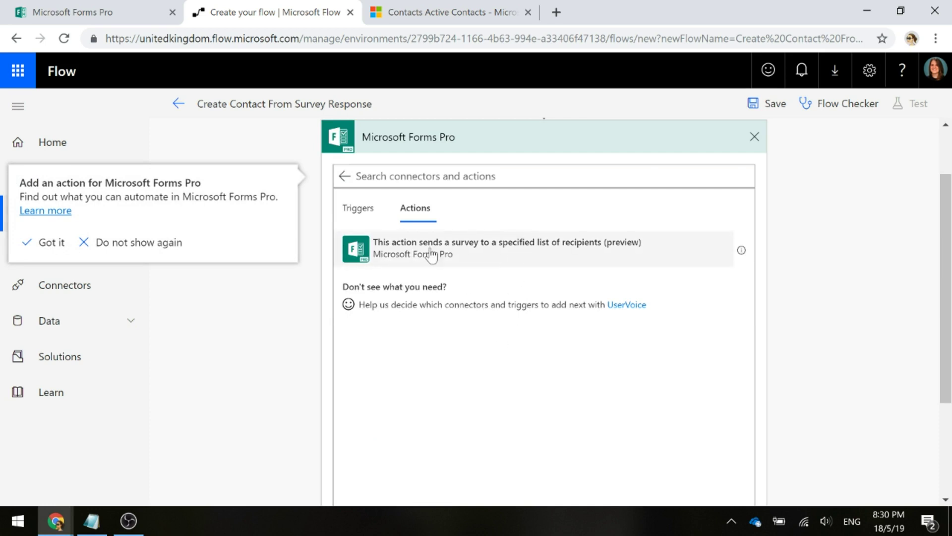
scroll(789, 268, "up", 2)
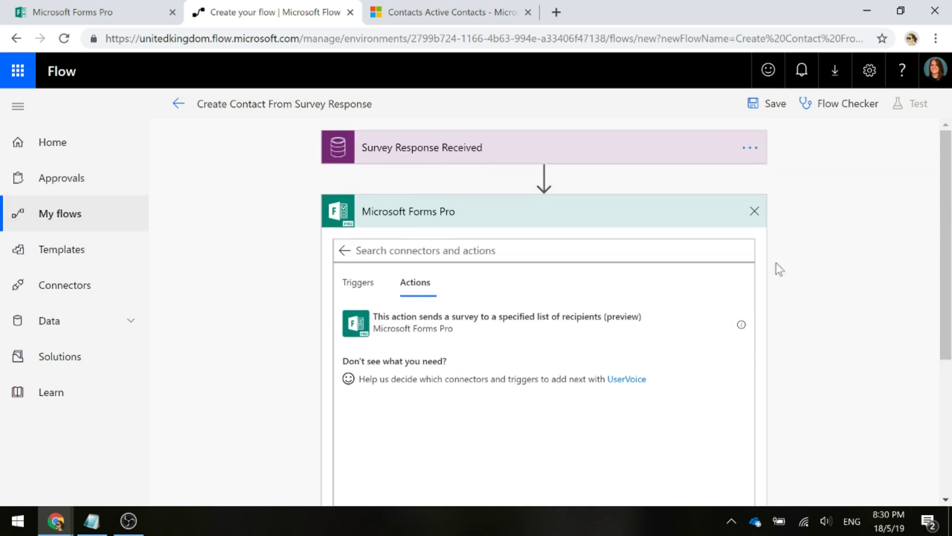
left_click(754, 212)
Add the Microsoft Forms 'Get response details' action after the trigger
left_click(491, 218)
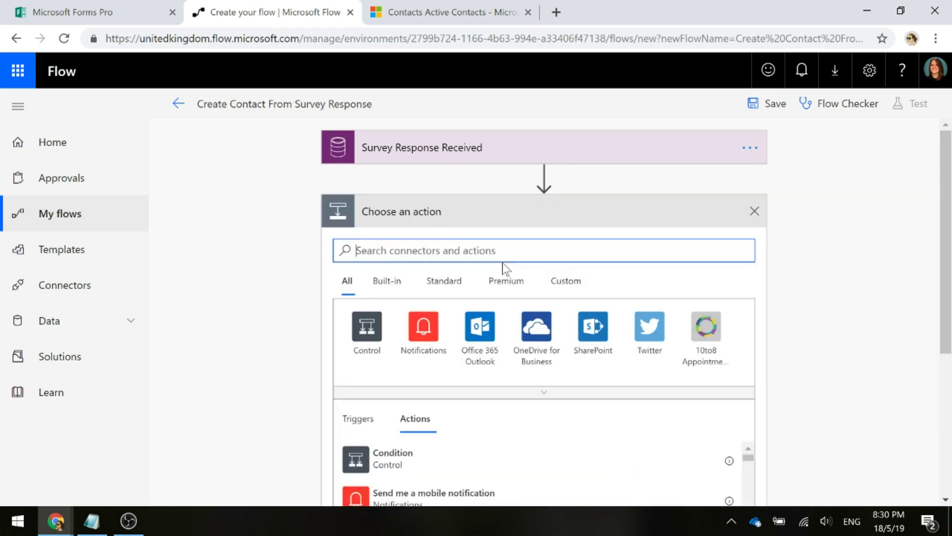
type("forms")
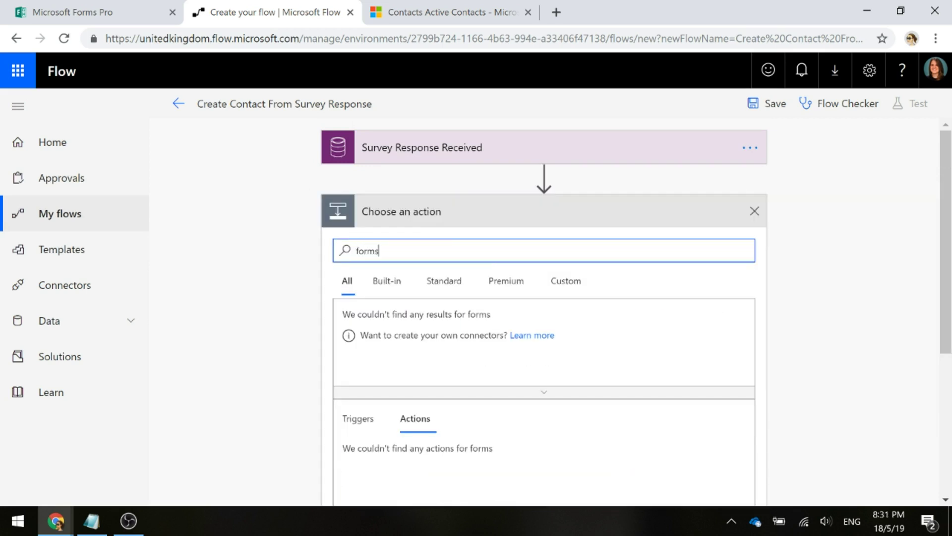
left_click(478, 356)
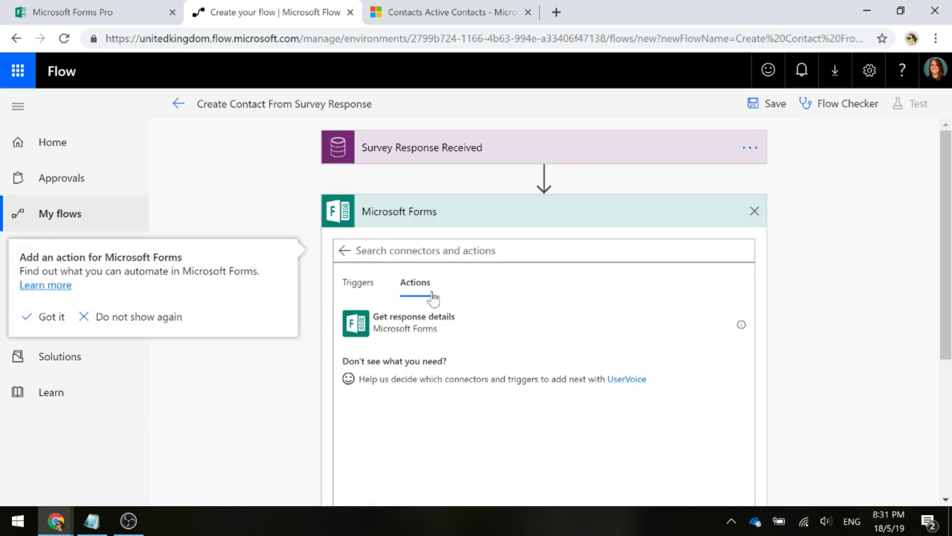
left_click(376, 333)
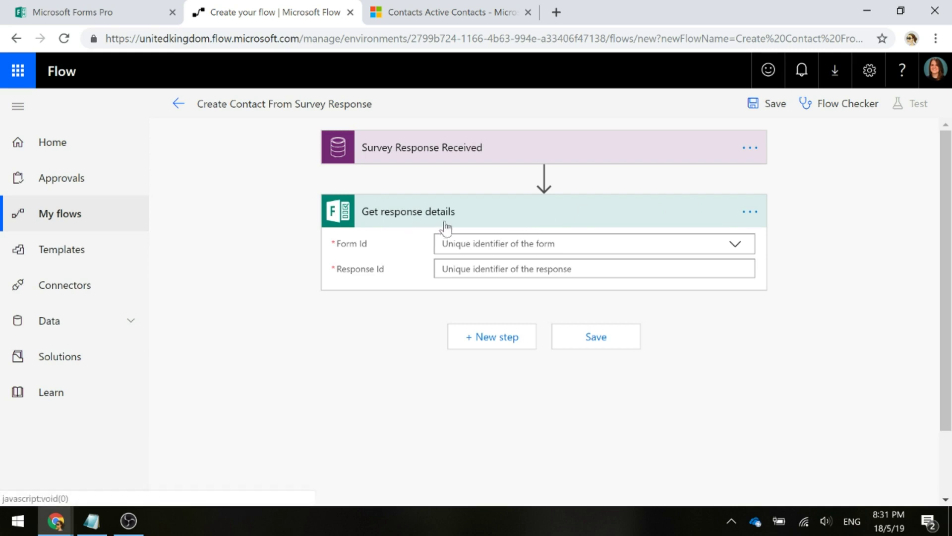
Set the Form Id of Get response details to the Event Feedback form
left_click(734, 248)
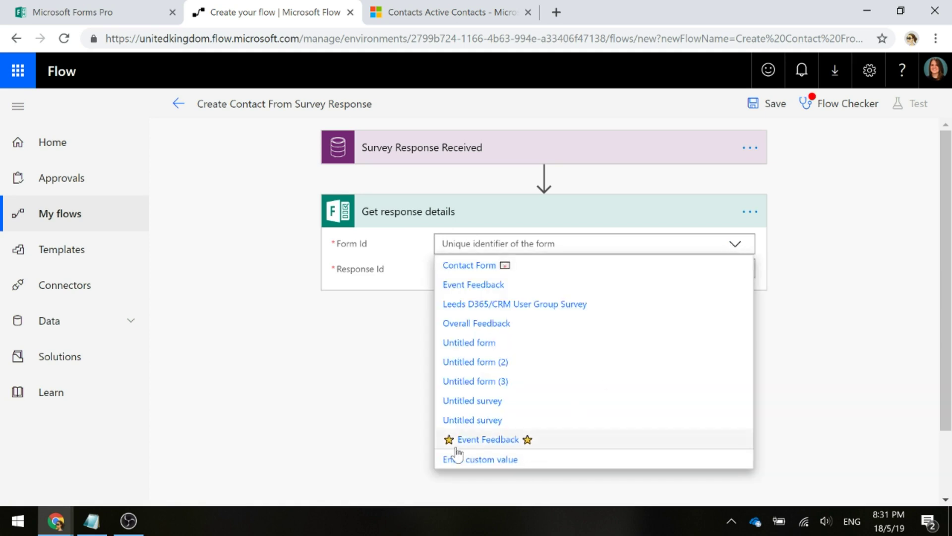
left_click(528, 446)
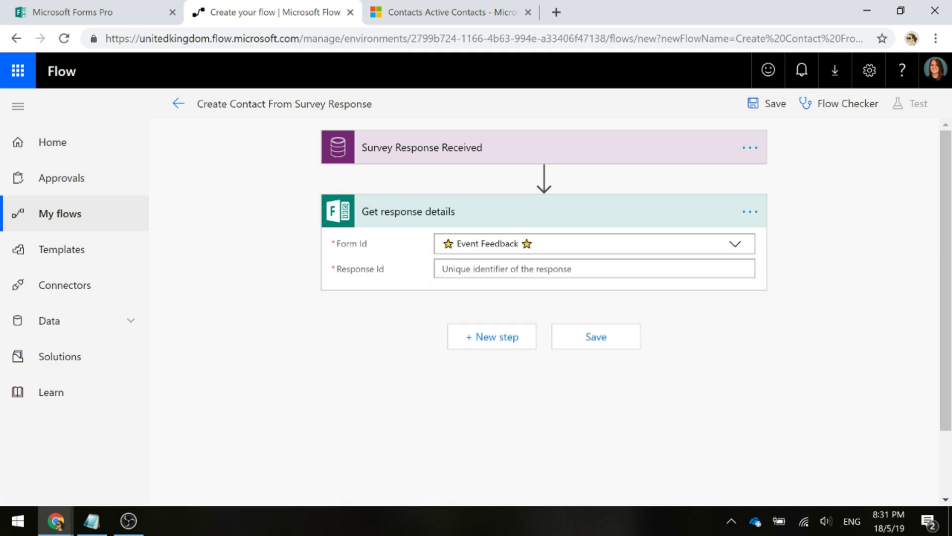
left_click(446, 268)
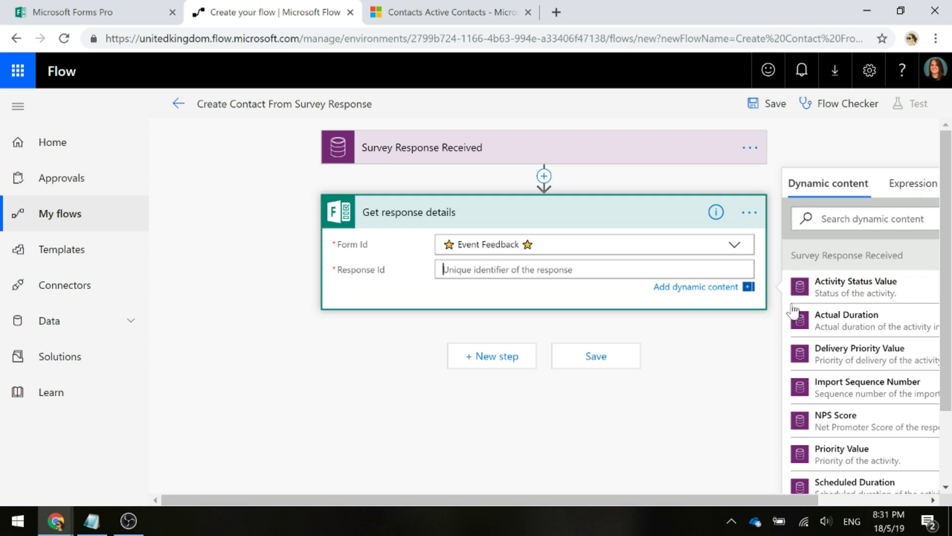
left_click_drag(620, 500, 693, 500)
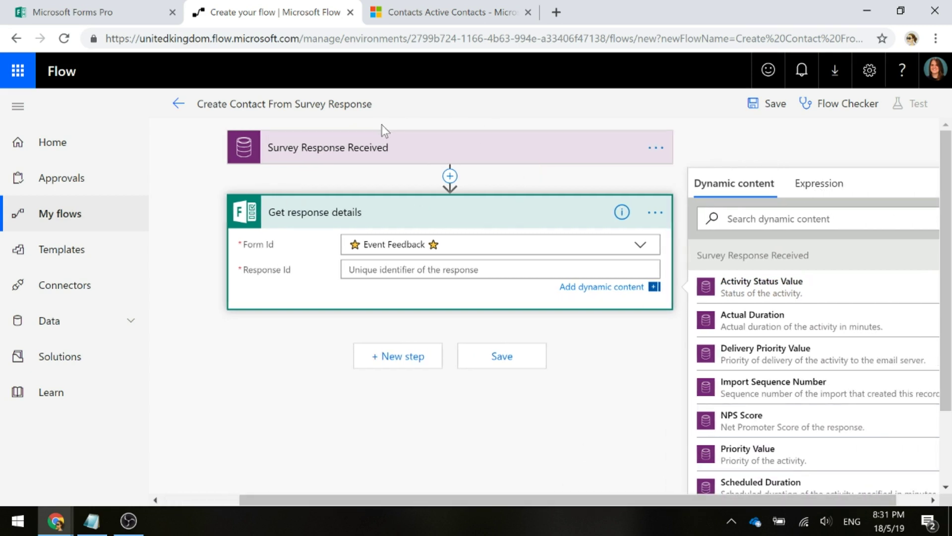
Fill Response Id with the expression int(triggerBody()?['msfp_sourceresponseidentifier'])
left_click(807, 190)
key("ctrl+v")
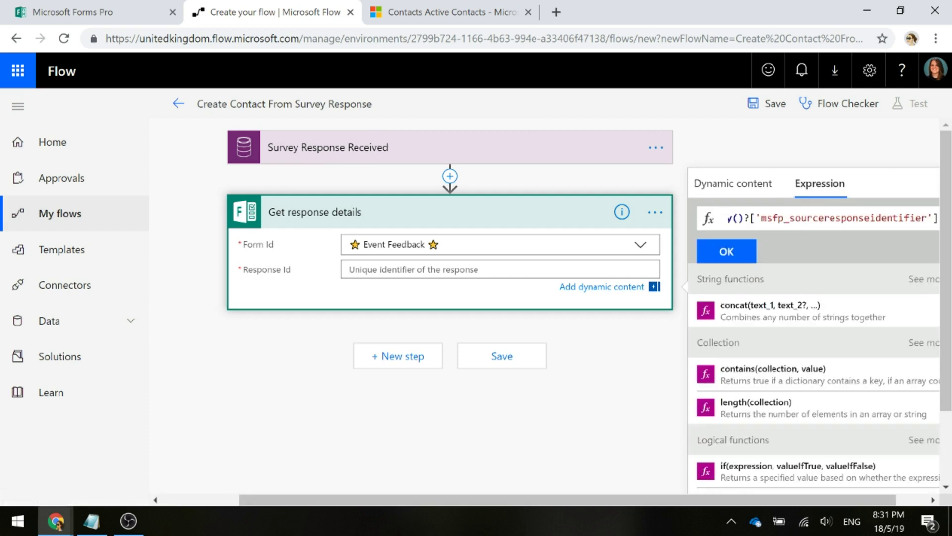
key("shift+Home")
key("Left")
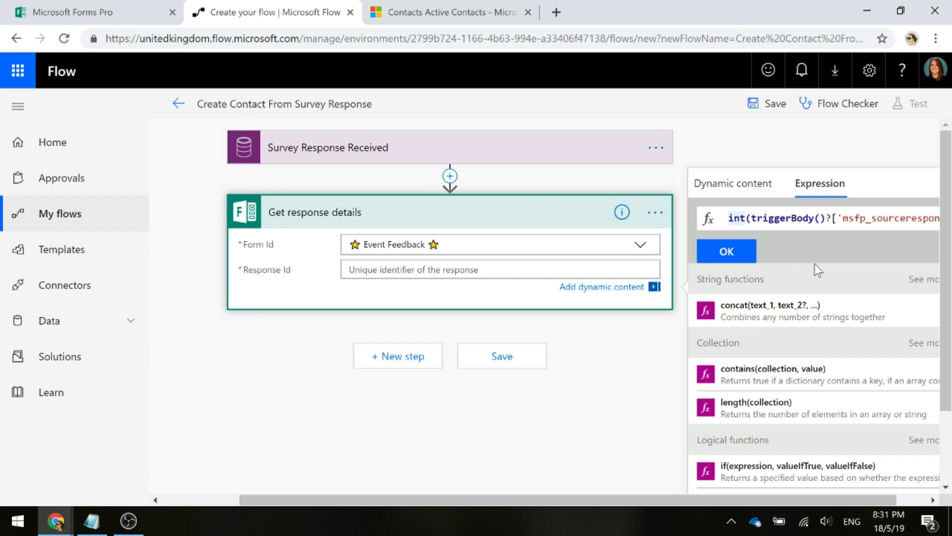
key("Right")
key("Right")
key("Right")
key("Right")
key("Right")
key("Right")
key("Right")
key("Right")
key("Right")
key("Right")
key("Right")
key("Right")
key("Right")
key("Right")
key("Right")
key("Right")
key("Right")
key("Right")
key("Right")
key("Right")
key("Right")
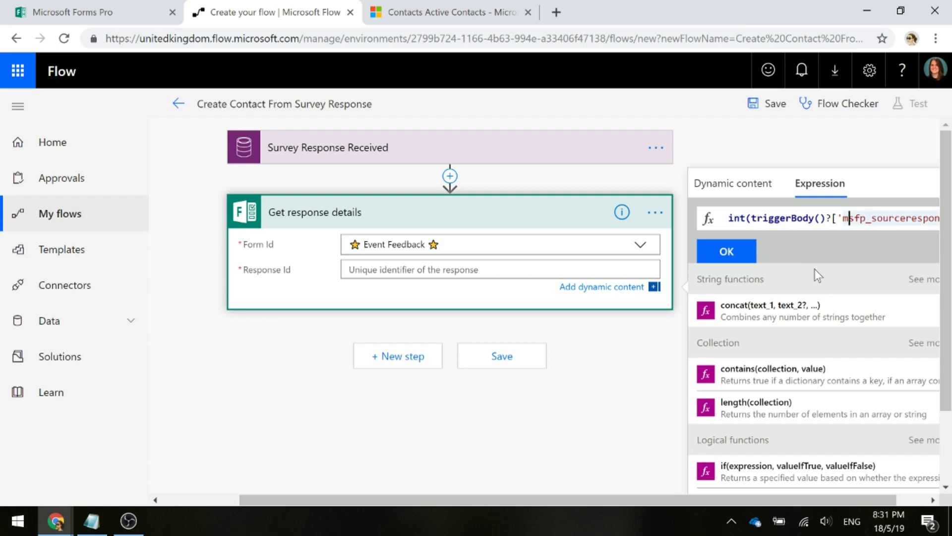
key("Right")
key("Right")
key("Right")
key("Right")
key("Right")
key("Right")
key("Right")
key("Right")
key("Right")
key("Right")
key("Right")
key("Right")
key("Right")
key("Right")
key("Right")
key("Right")
key("Right")
key("Right")
key("Right")
key("Right")
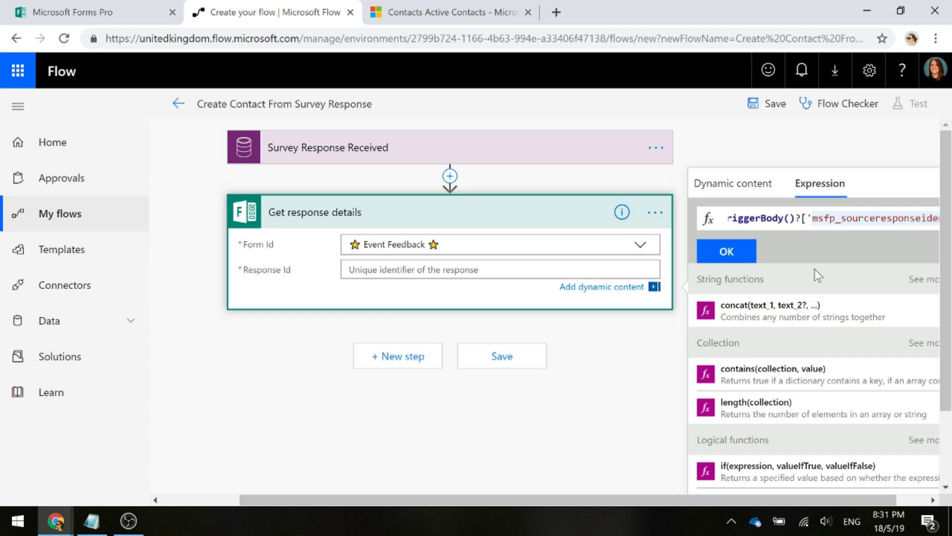
key("Right")
key("Right")
key("Right")
key("Right")
key("Right")
key("Right")
key("Right")
key("Right")
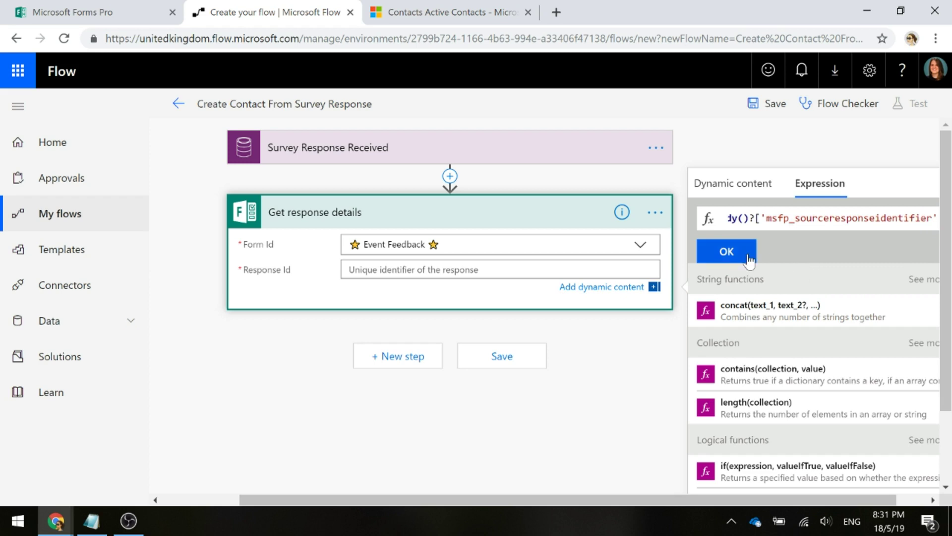
left_click(727, 251)
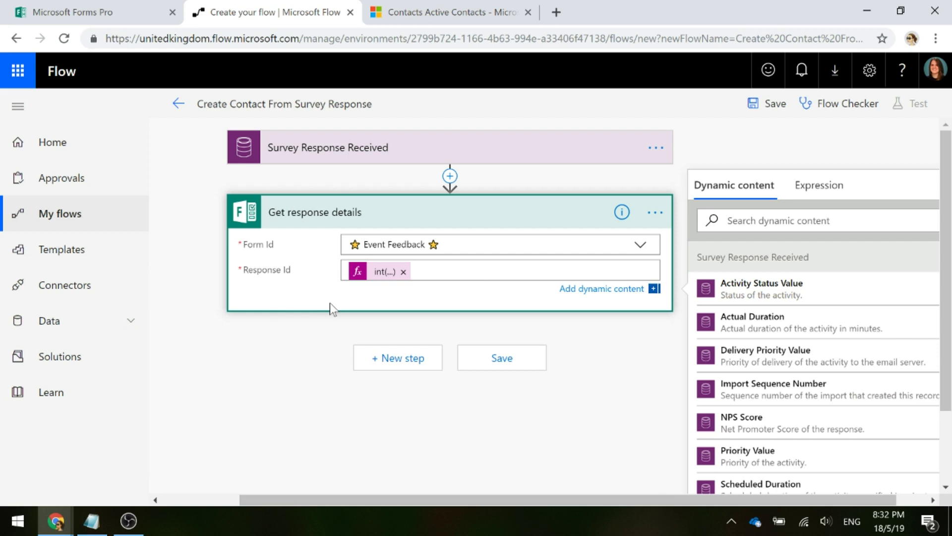
Add a Common Data Service 'Create a new record' action after Get response details
left_click(395, 367)
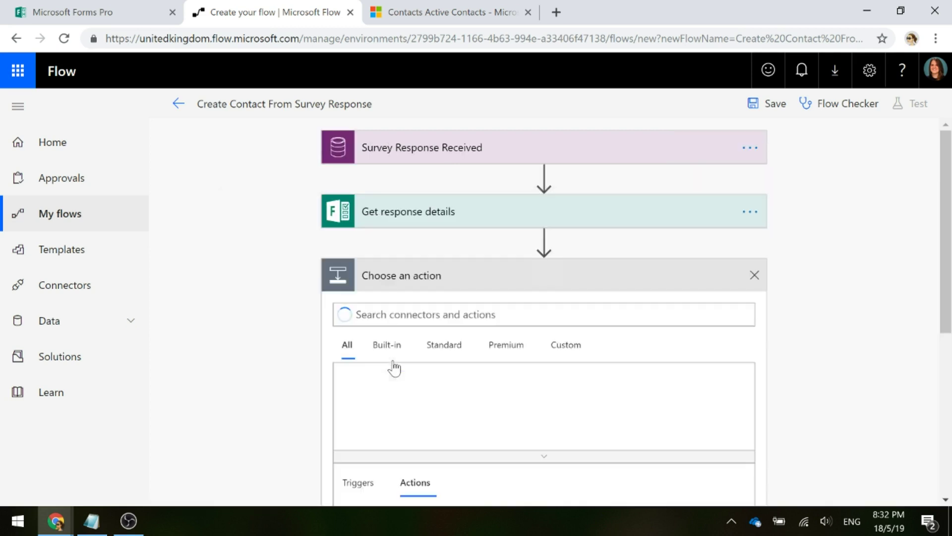
type("common")
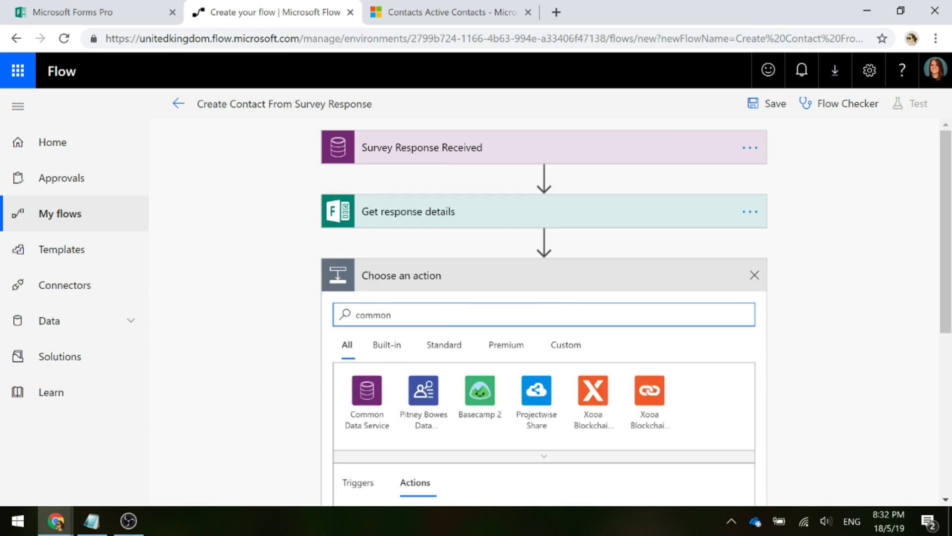
scroll(376, 361, "down", 1)
left_click(376, 358)
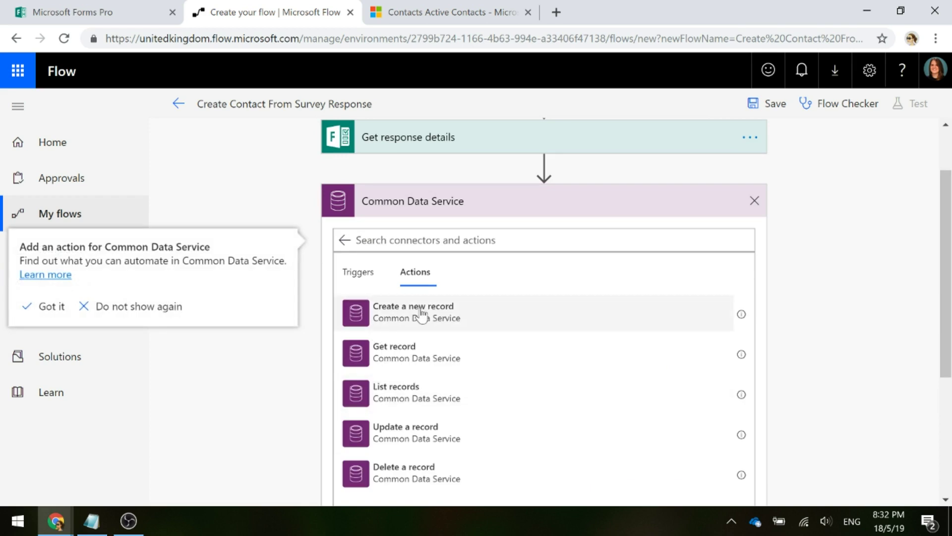
left_click(421, 314)
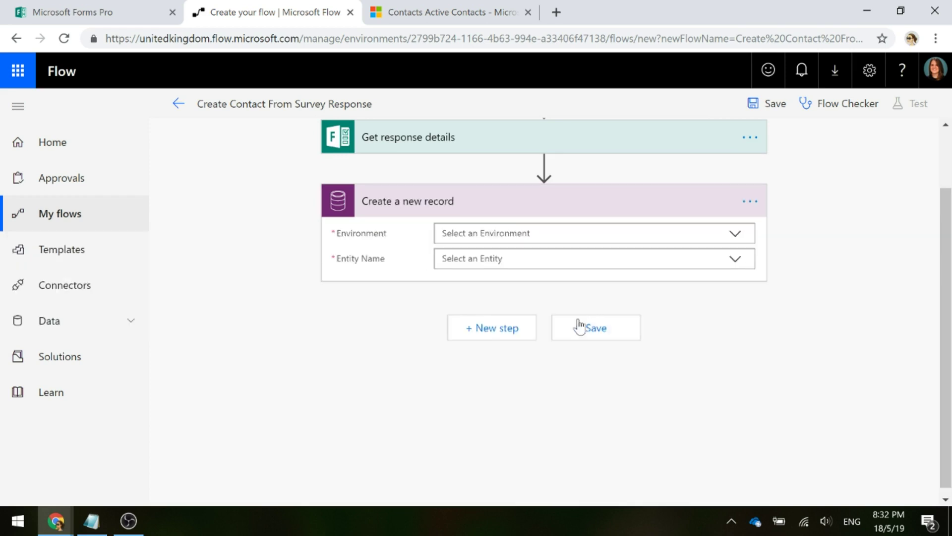
Set the new-record action's environment to MVW Sandbox and entity to Contacts
left_click(735, 237)
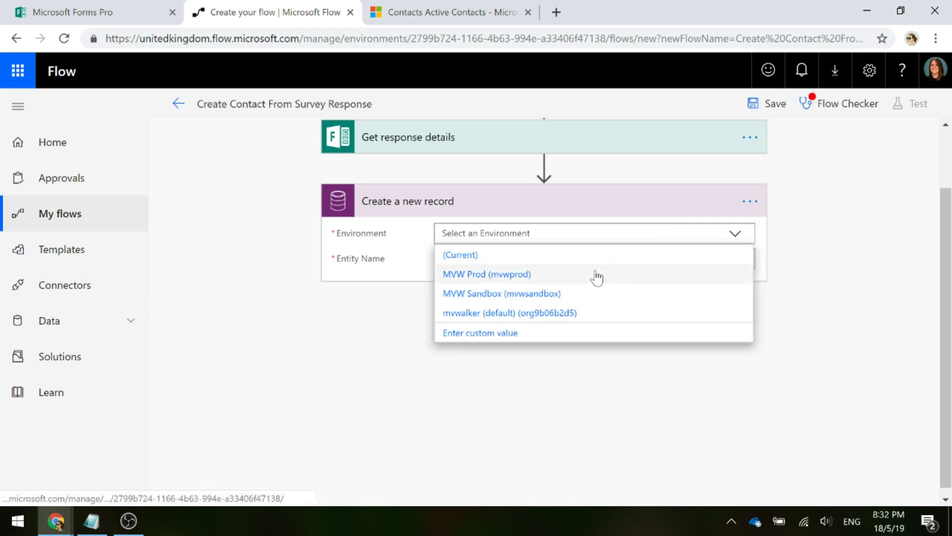
left_click(590, 292)
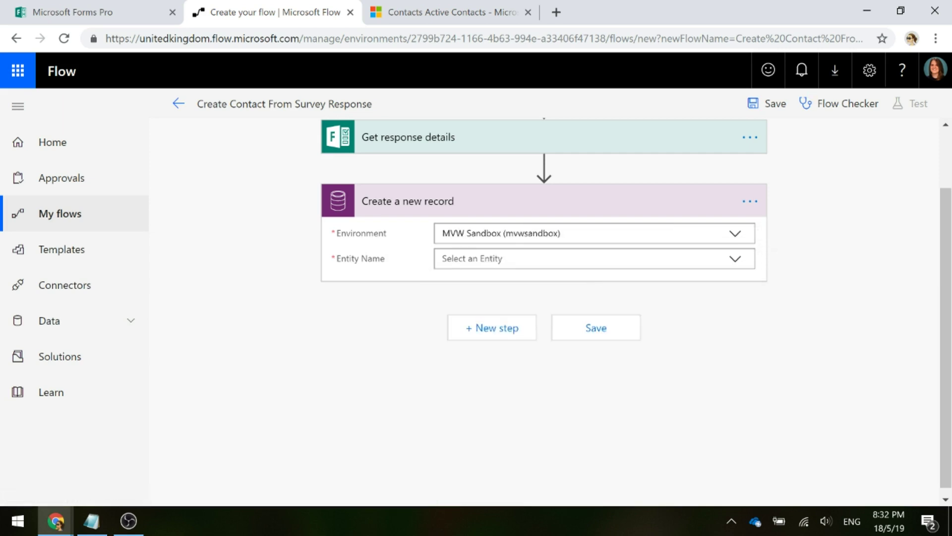
type("contact")
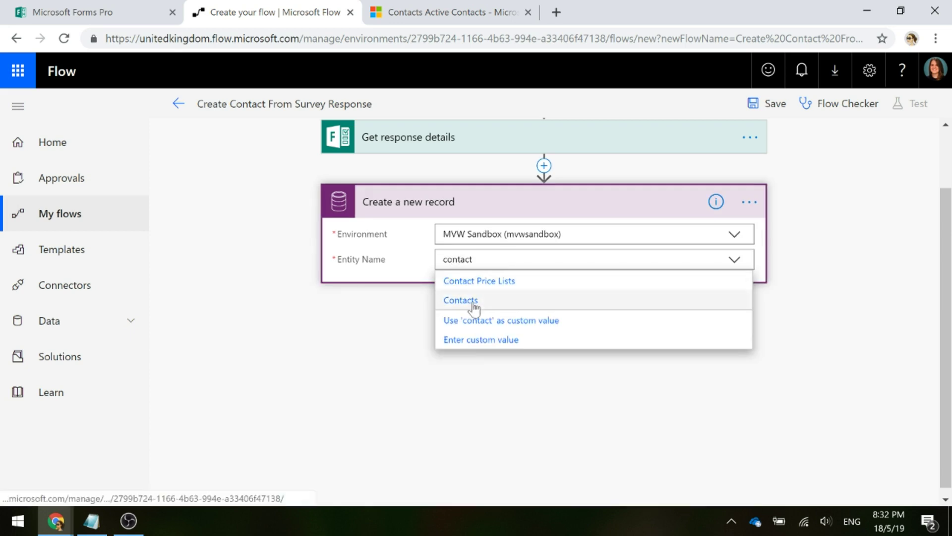
left_click(445, 349)
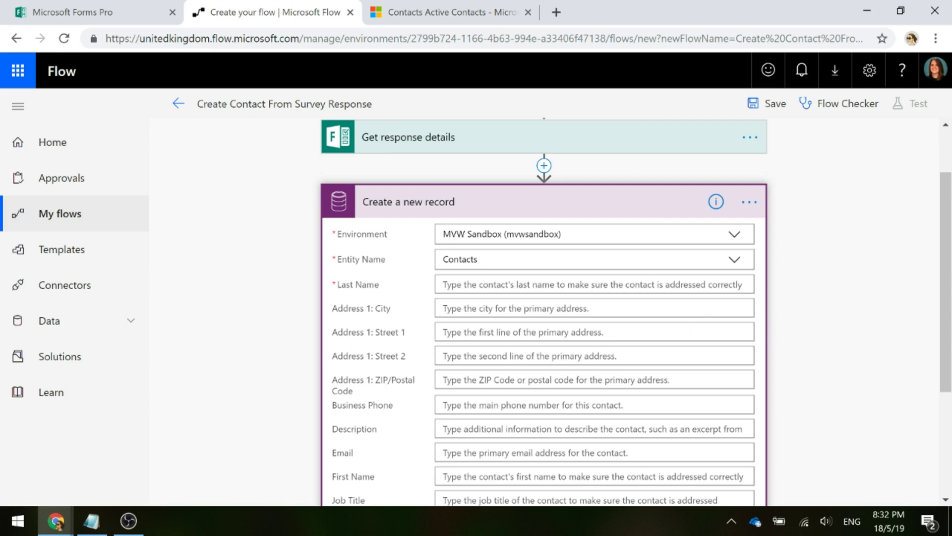
Map the contact's Last Name to the survey's Last name answer
left_click(690, 284)
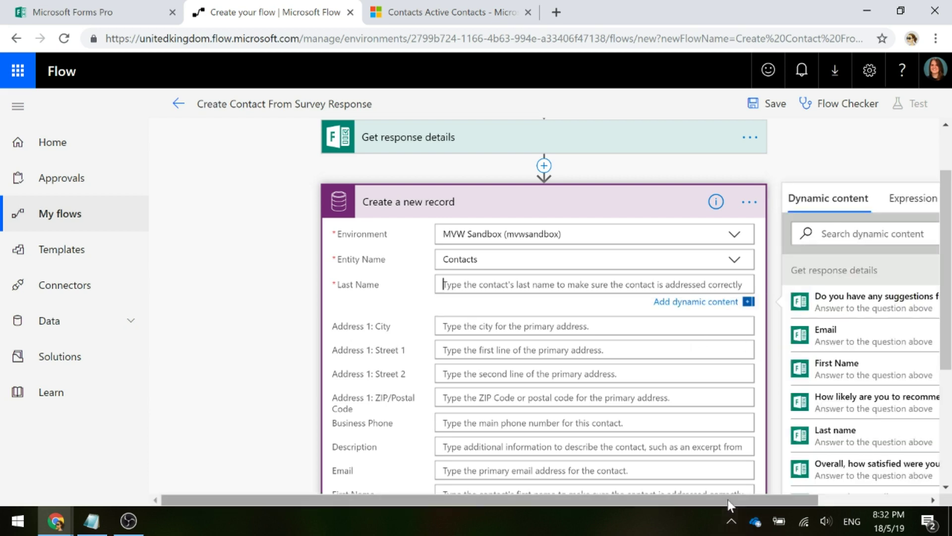
left_click_drag(729, 504, 820, 500)
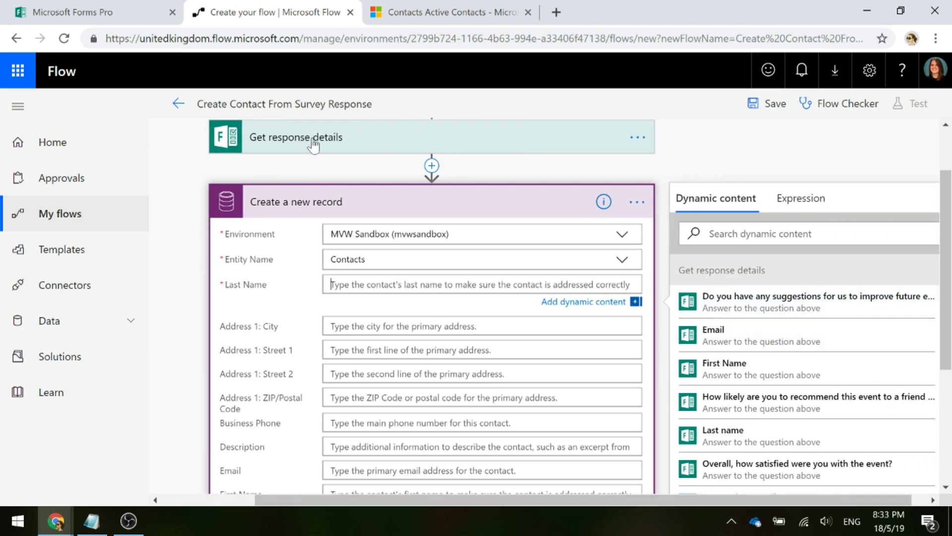
scroll(791, 313, "down", 2)
scroll(791, 312, "down", 5)
scroll(819, 353, "up", 8)
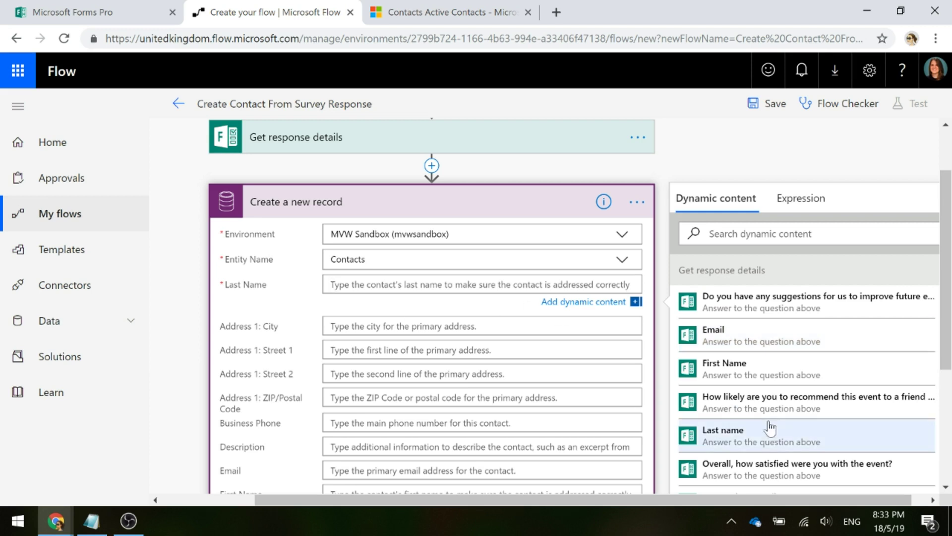
left_click(752, 444)
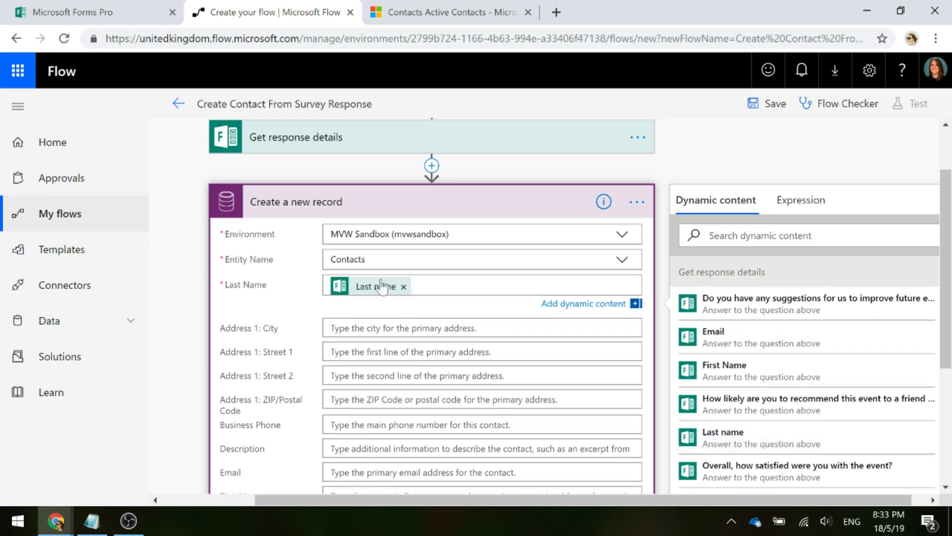
Map the contact's Email and First Name to the matching survey answers
scroll(431, 297, "down", 2)
left_click(347, 397)
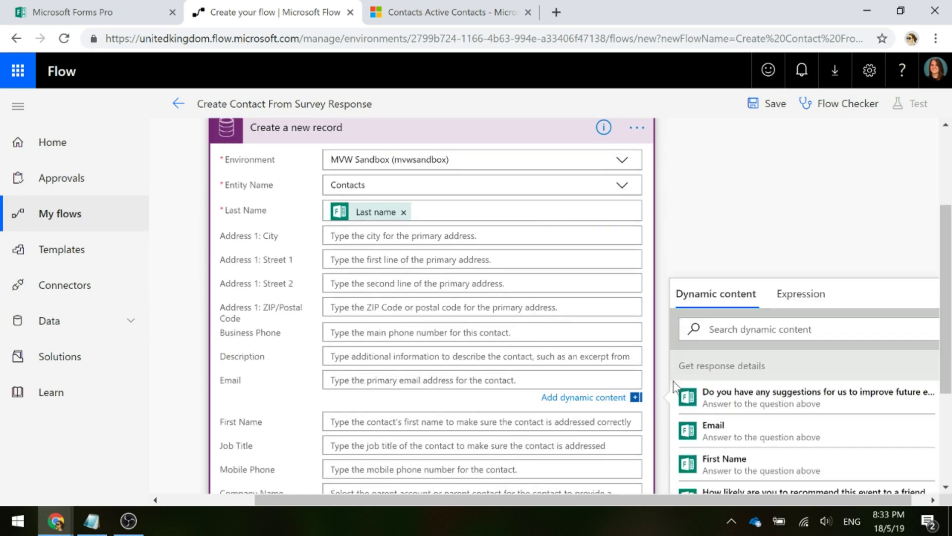
left_click(730, 431)
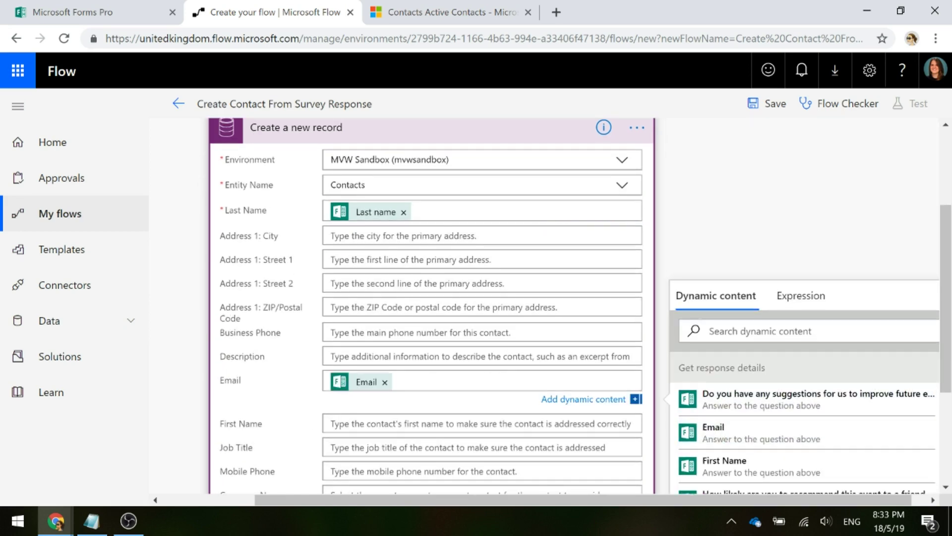
left_click(620, 422)
scroll(819, 407, "down", 3)
scroll(838, 409, "up", 2)
left_click(834, 417)
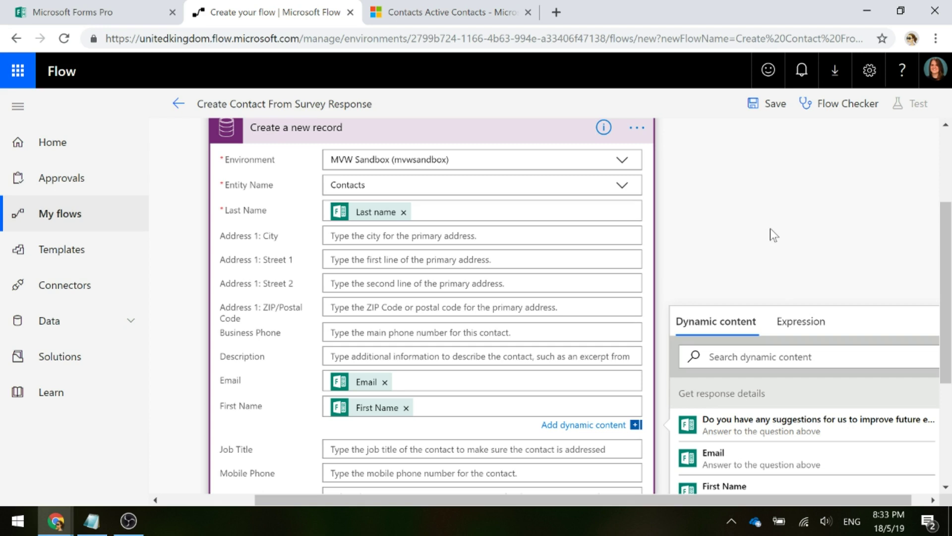
scroll(570, 223, "up", 2)
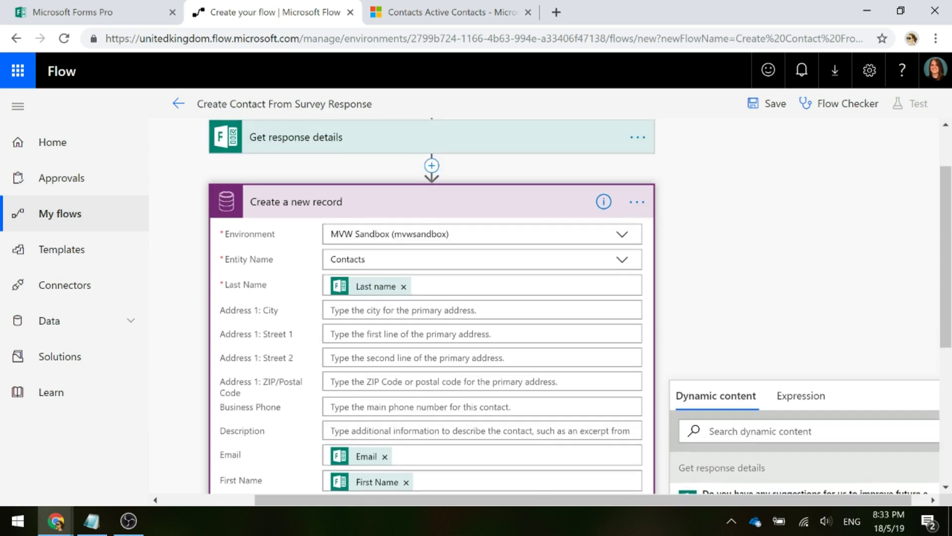
Rename the Create a new record step to 'Create Contact'
left_click(629, 202)
left_click(630, 204)
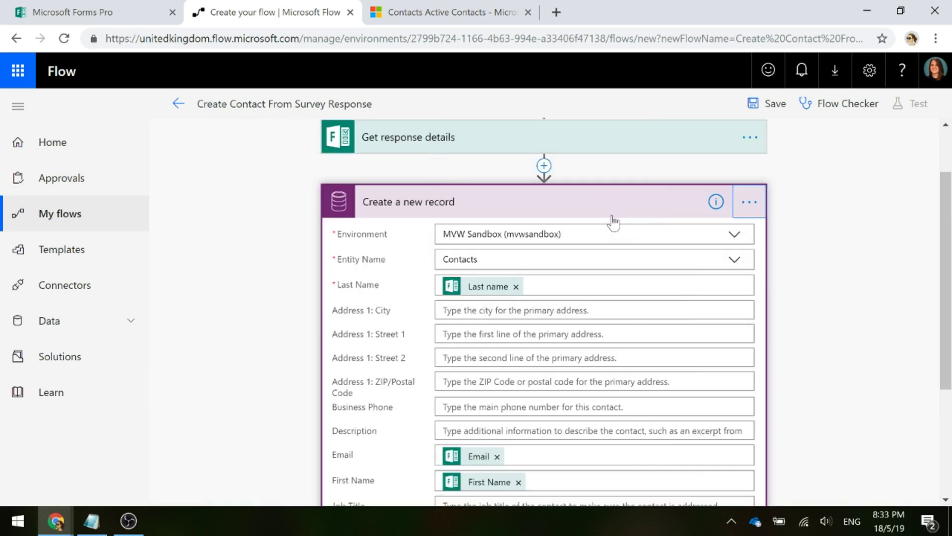
left_click(748, 203)
left_click(788, 200)
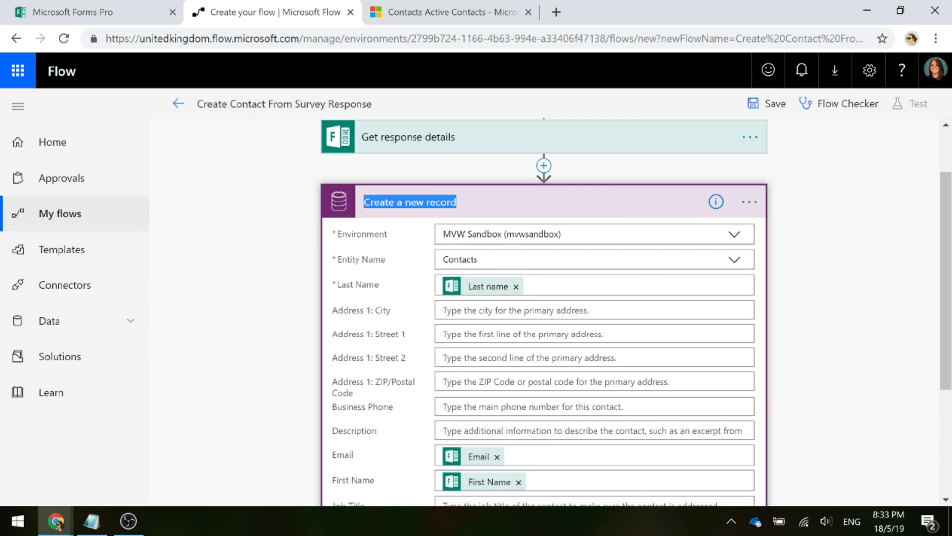
type("Create Contact")
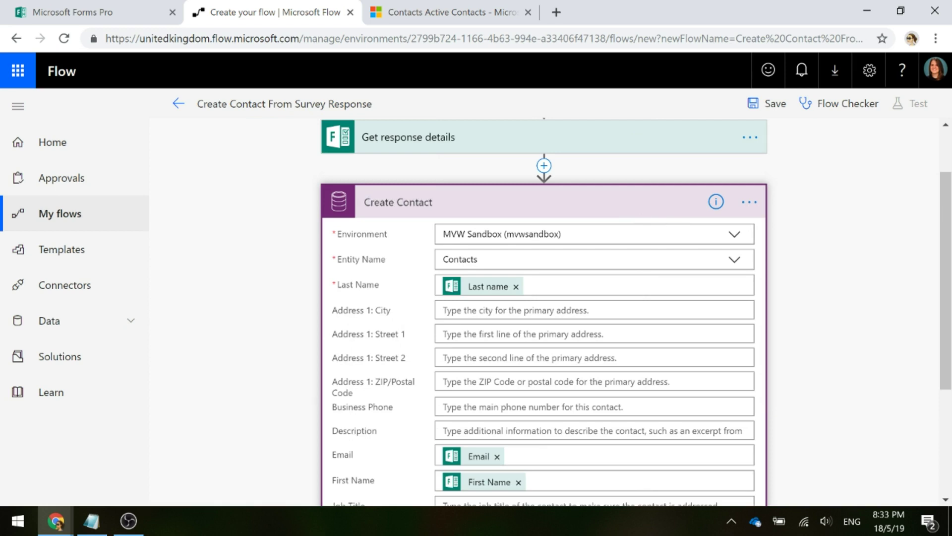
left_click(570, 206)
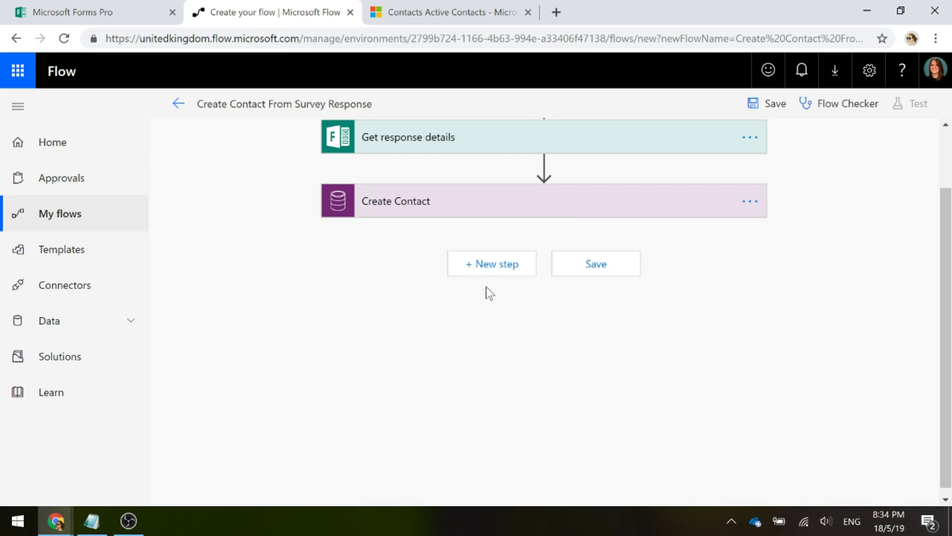
scroll(410, 283, "up", 3)
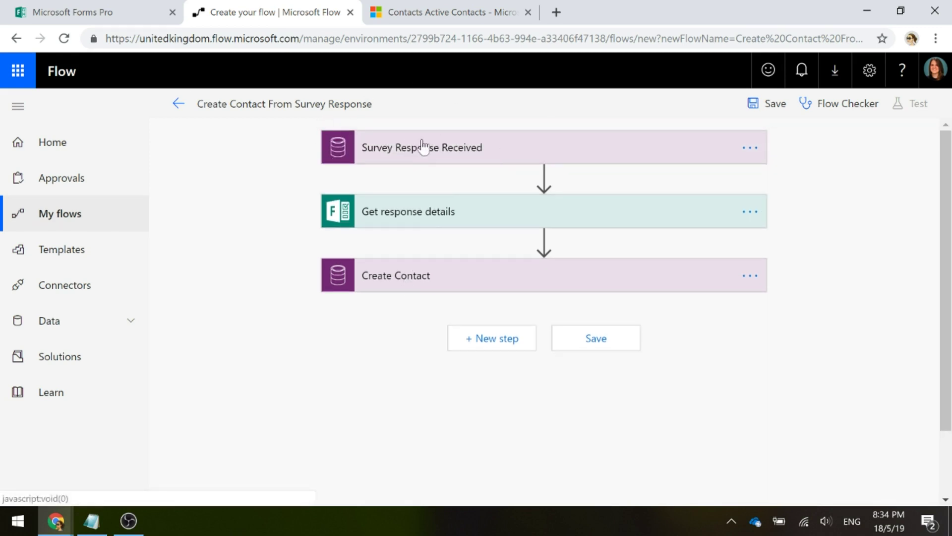
Add a Common Data Service 'Update a record' action after Create Contact
left_click(478, 341)
type("common")
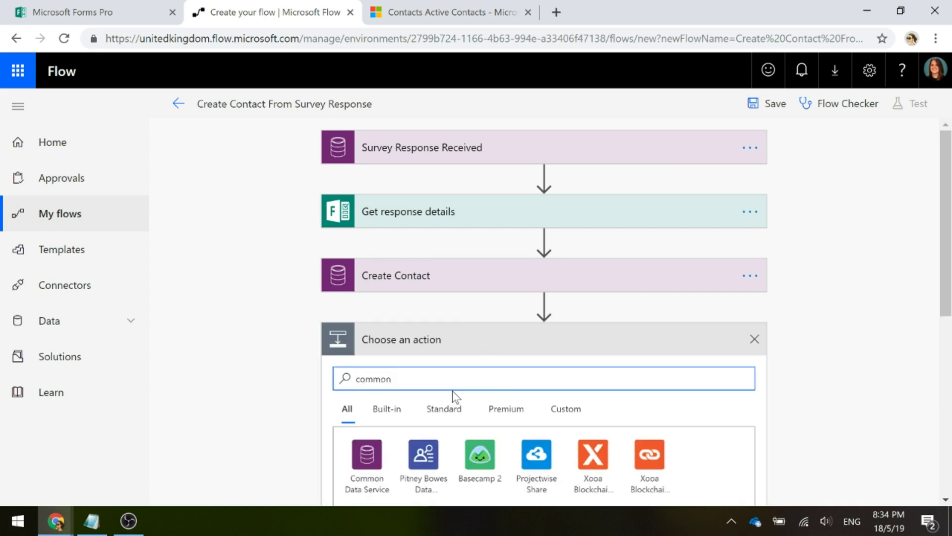
scroll(455, 396, "down", 3)
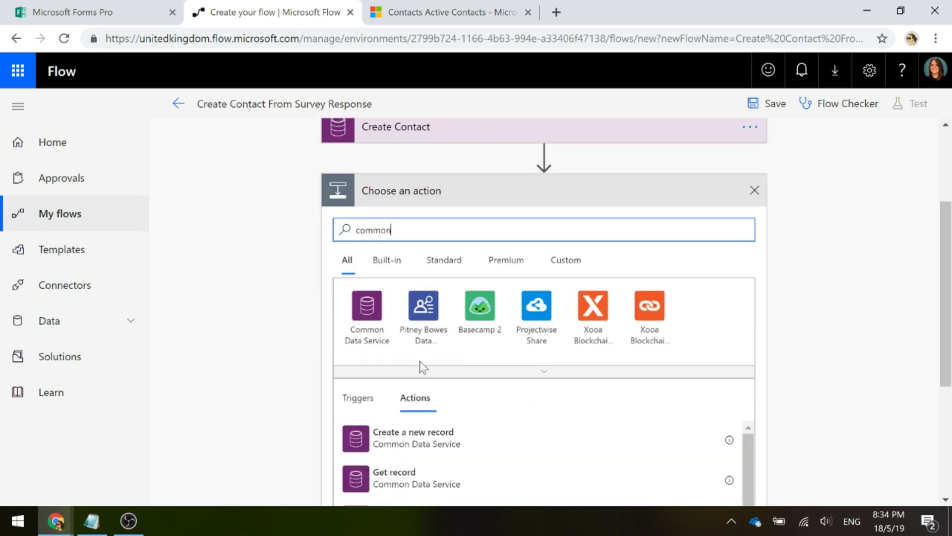
left_click(374, 330)
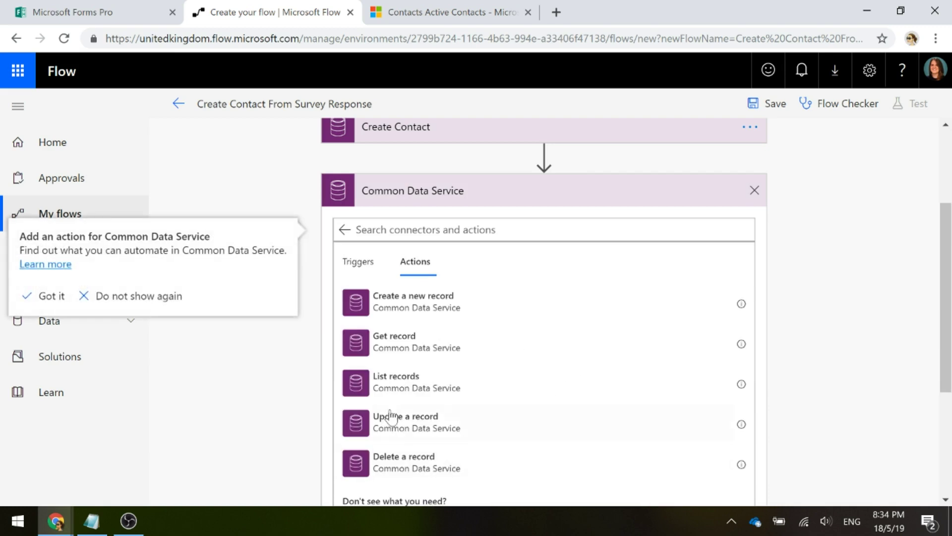
left_click(406, 436)
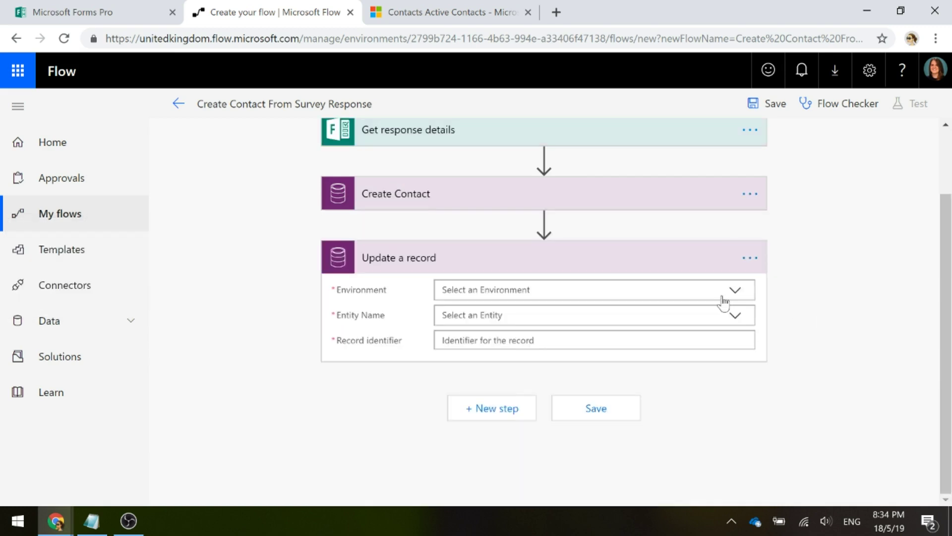
Set the update action's environment to MVW Sandbox and entity to Survey responses
left_click(733, 296)
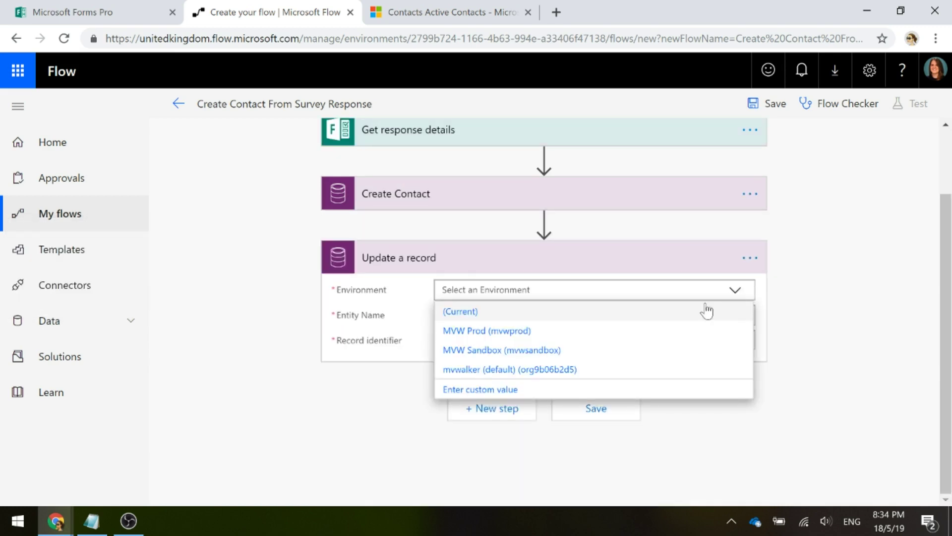
left_click(530, 350)
left_click(743, 323)
type("survey r")
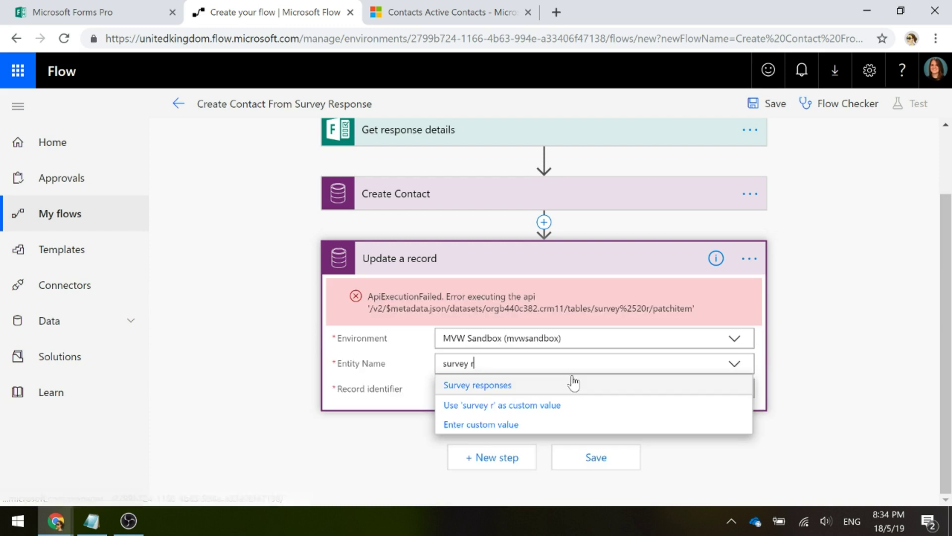
left_click(569, 385)
left_click(447, 389)
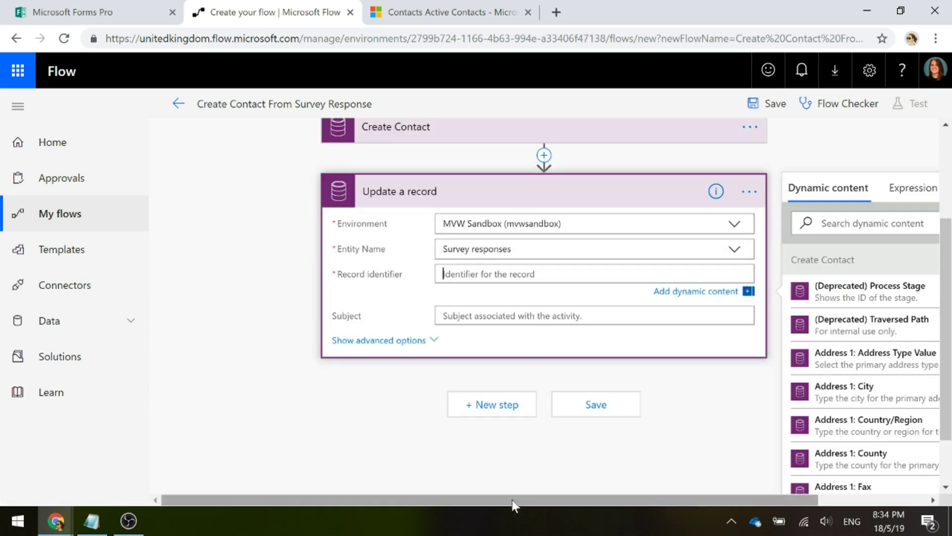
left_click_drag(511, 501, 590, 496)
Use the response's Activity value as the record identifier
left_click(813, 223)
type("acti")
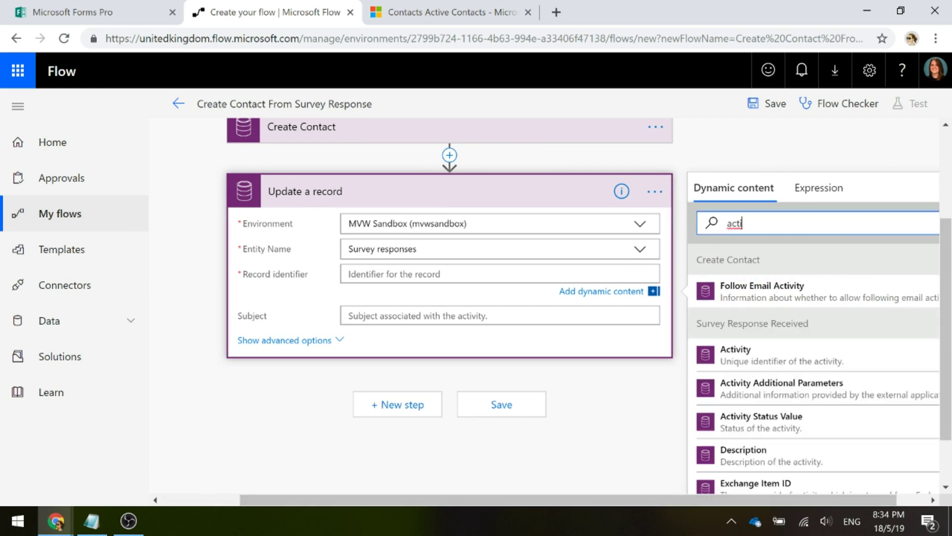
left_click(857, 360)
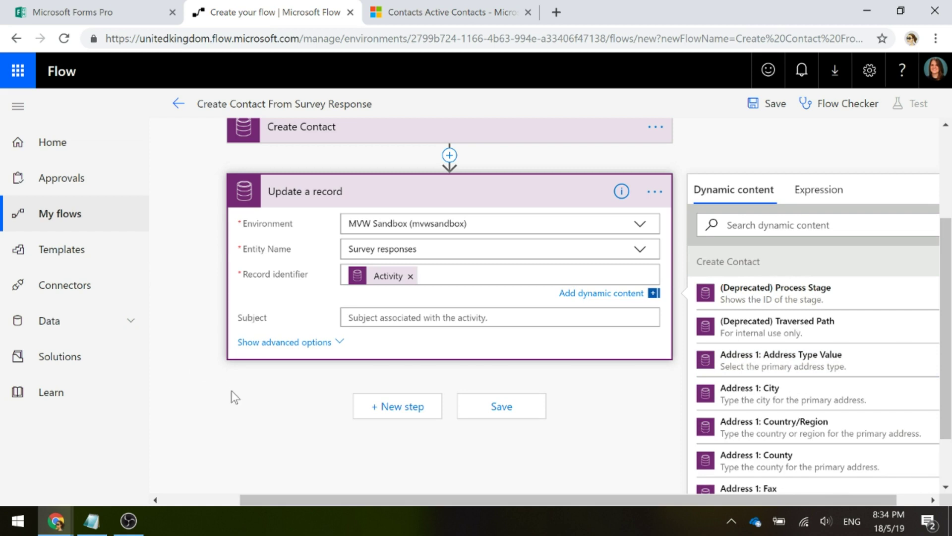
Set the Subject to 'Event Feedback -' followed by the contact's Full Name
left_click(412, 318)
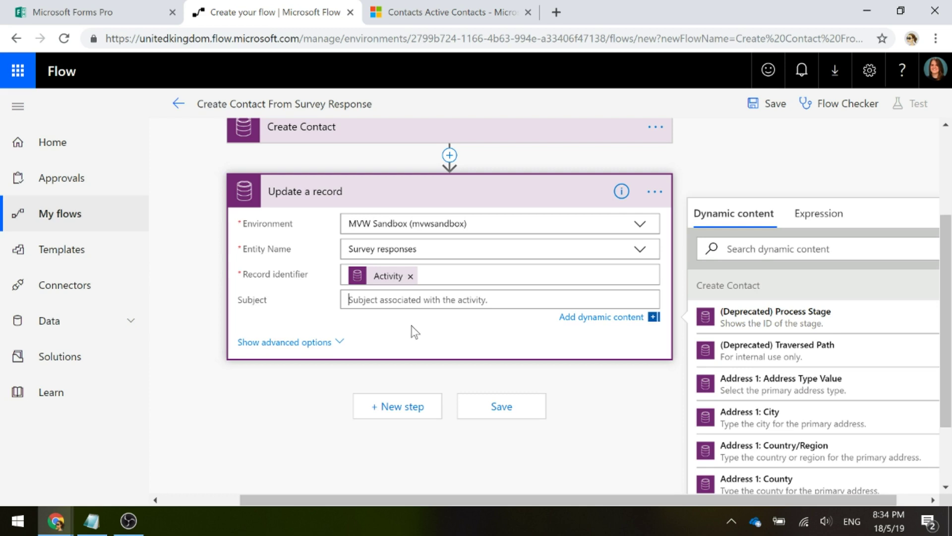
type("Event Feedback")
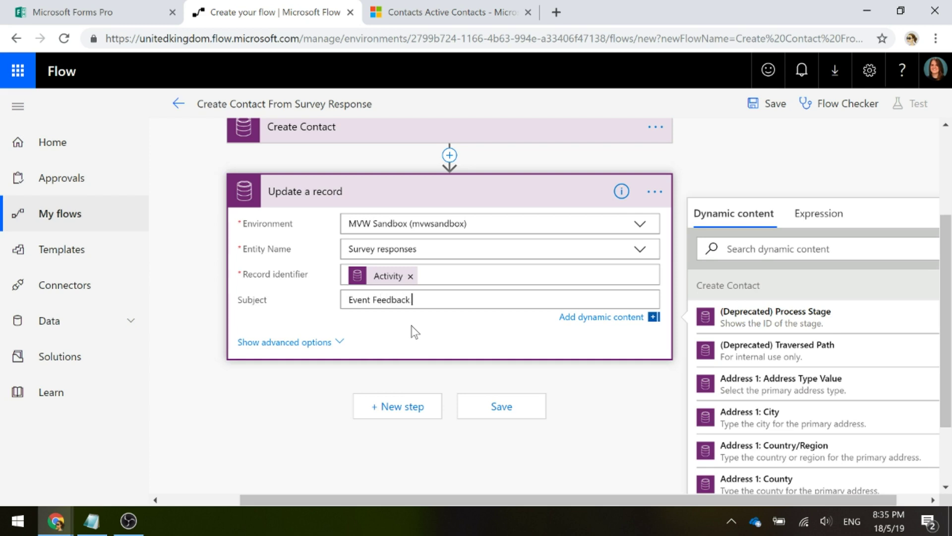
type(" -")
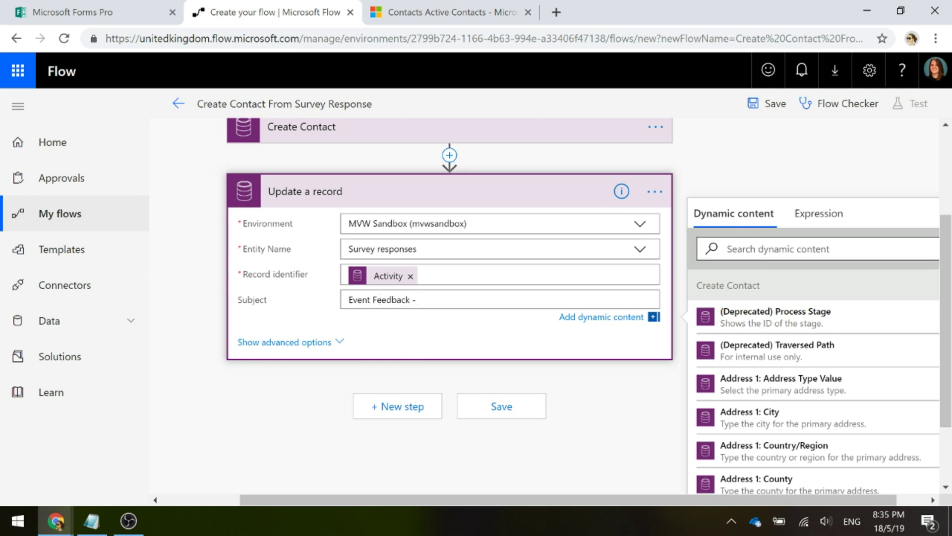
left_click(728, 248)
type("full")
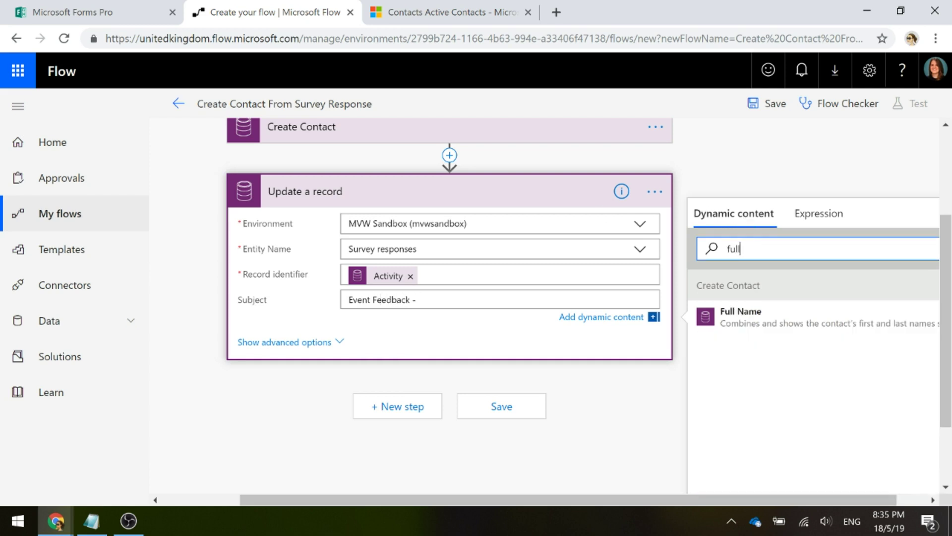
left_click(778, 316)
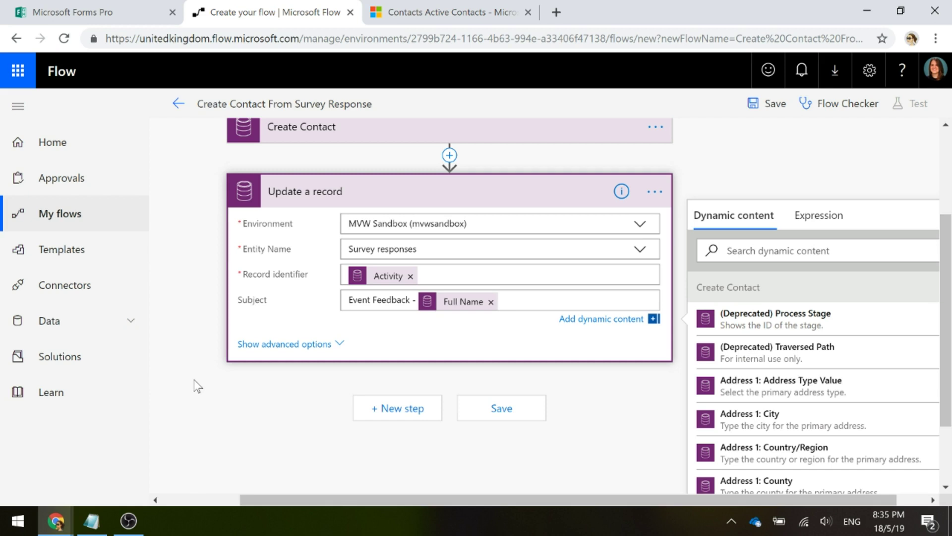
In the advanced options, set Respondent to Full Name and Respondent email address to Email
left_click(337, 350)
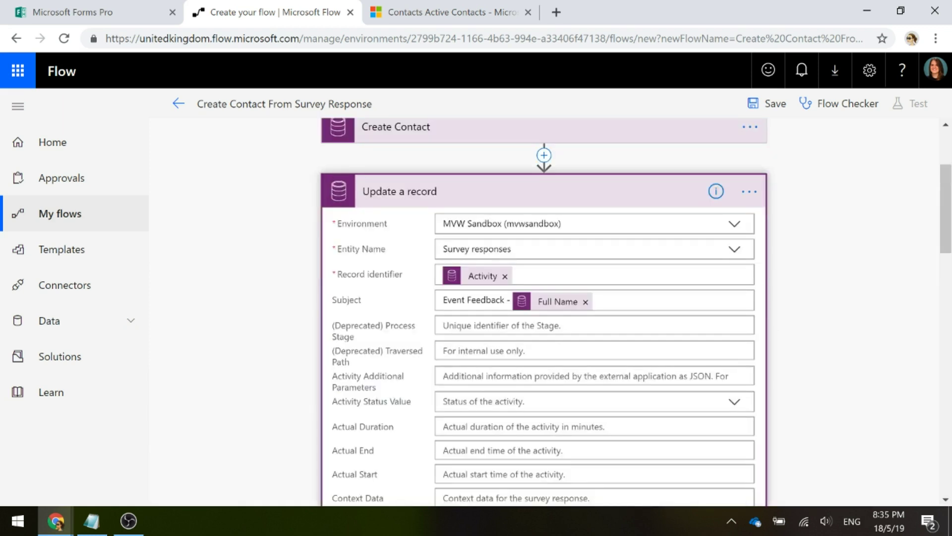
scroll(786, 336, "down", 3)
scroll(545, 311, "down", 2)
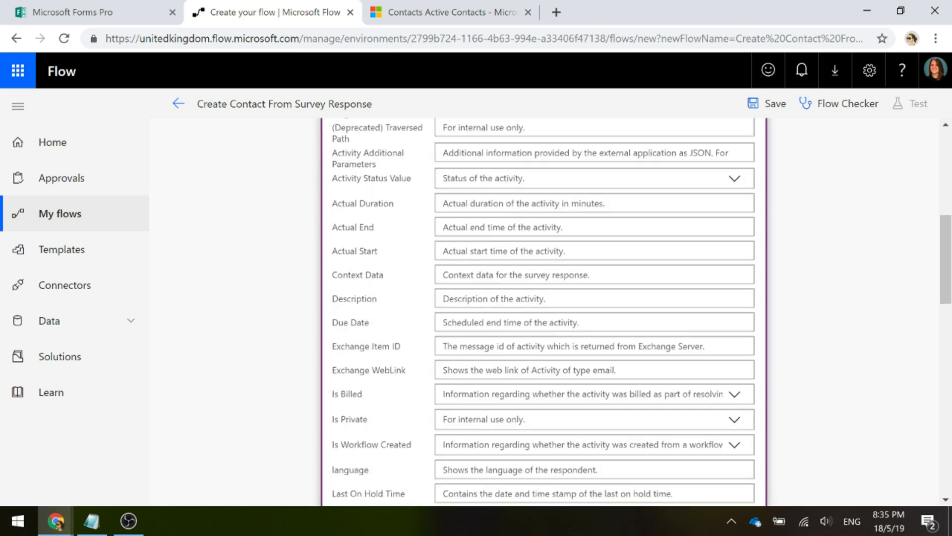
scroll(595, 311, "down", 5)
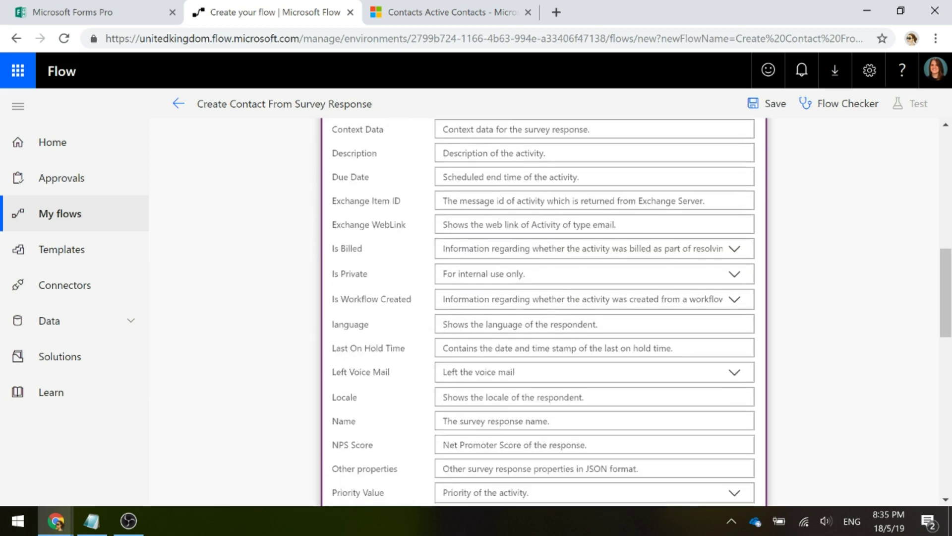
scroll(596, 311, "down", 5)
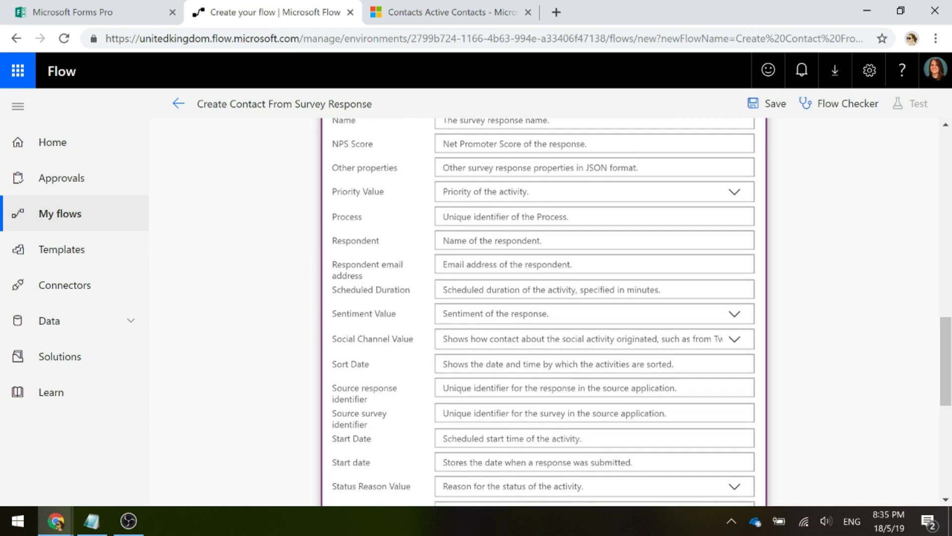
left_click(443, 240)
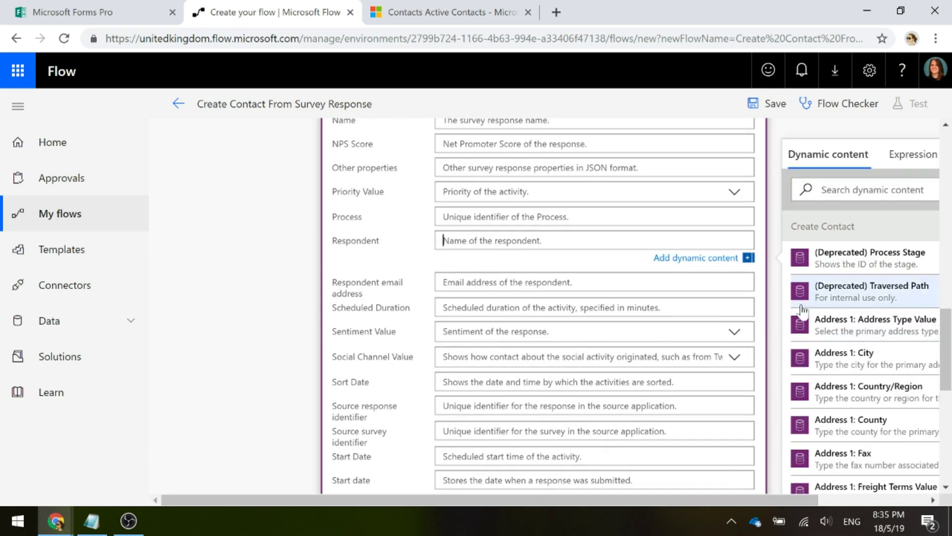
left_click(838, 190)
type("full")
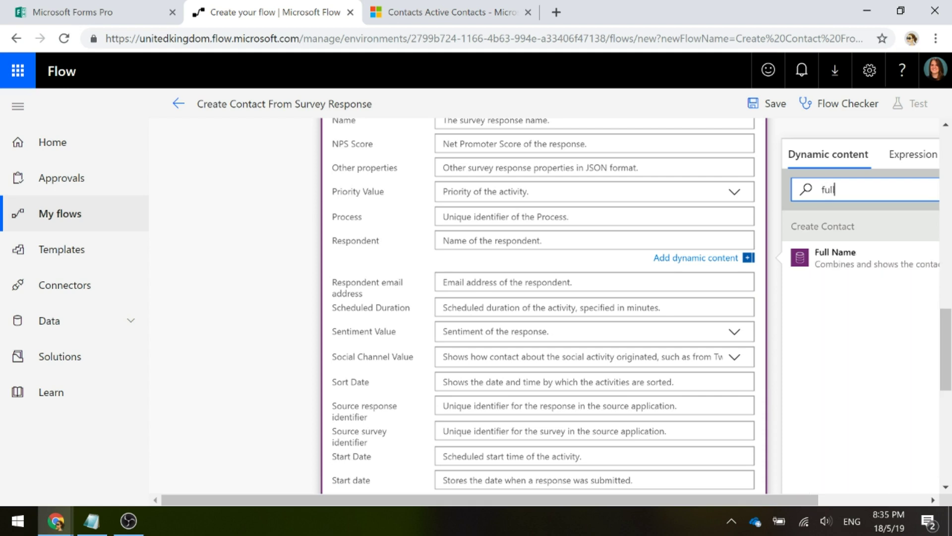
left_click(851, 263)
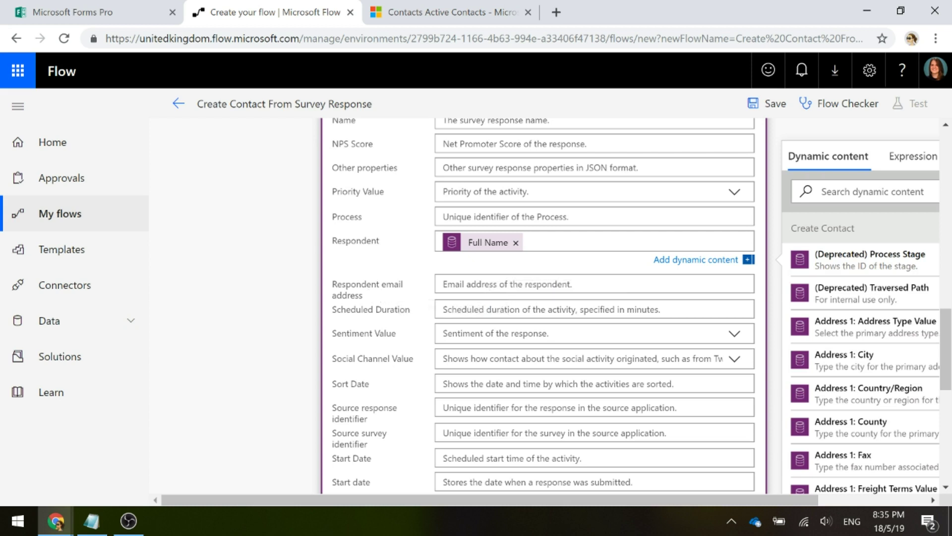
left_click(484, 284)
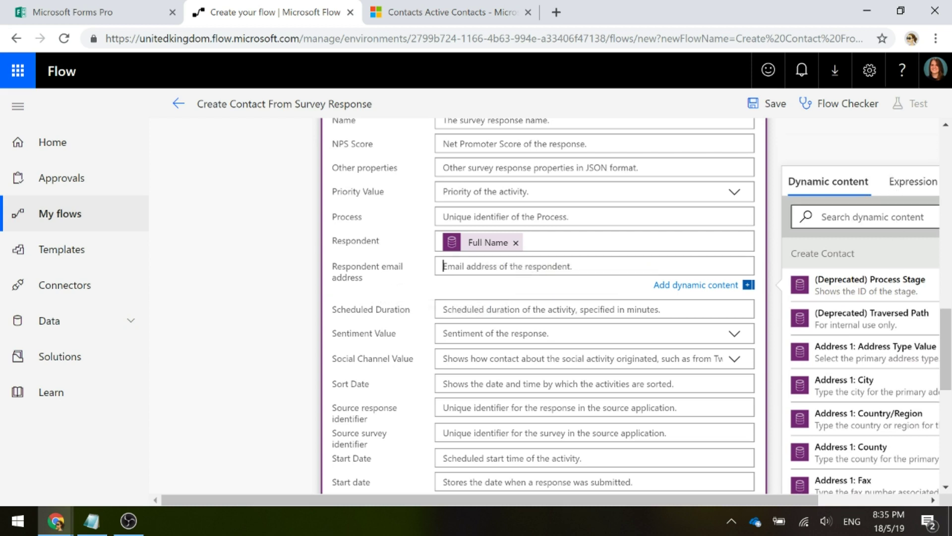
type("em")
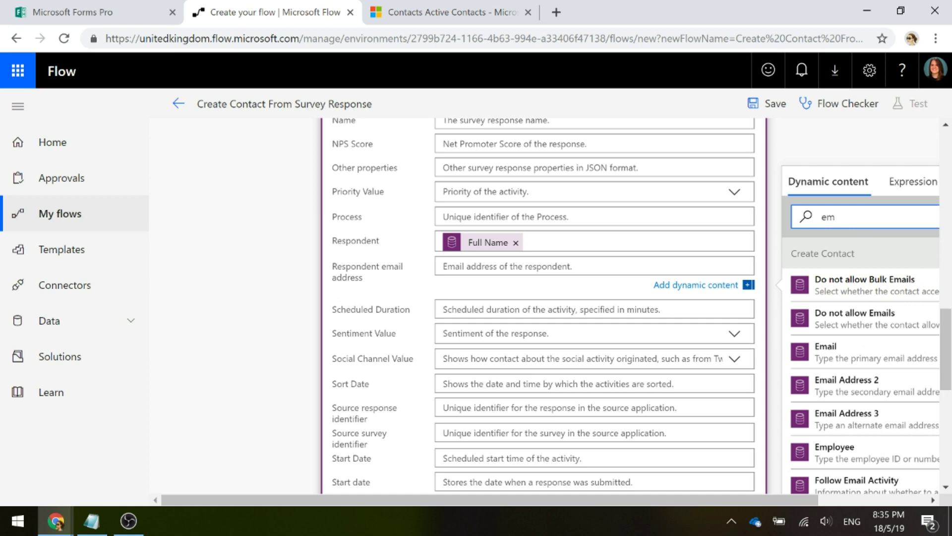
type("ail")
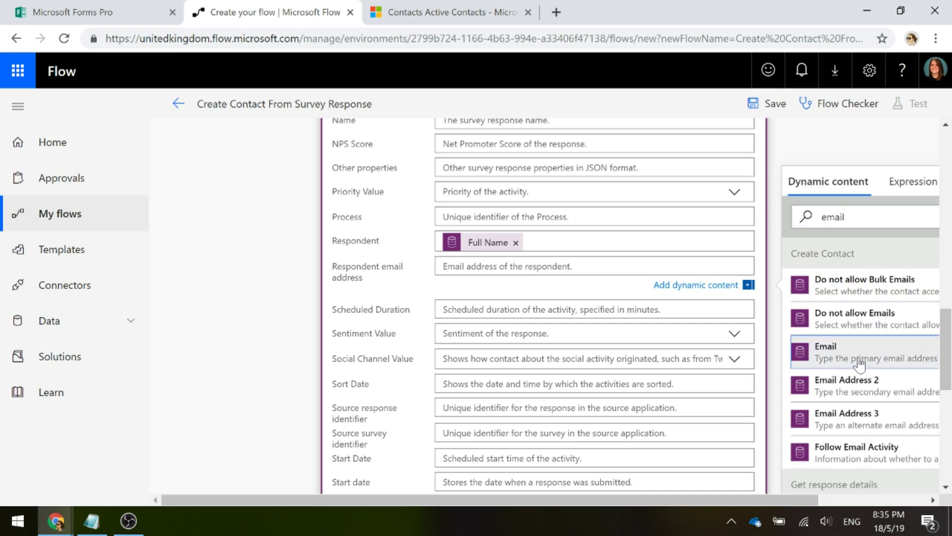
left_click(859, 364)
Set Regarding to the new Contact with Regarding Type contacts
scroll(404, 293, "down", 5)
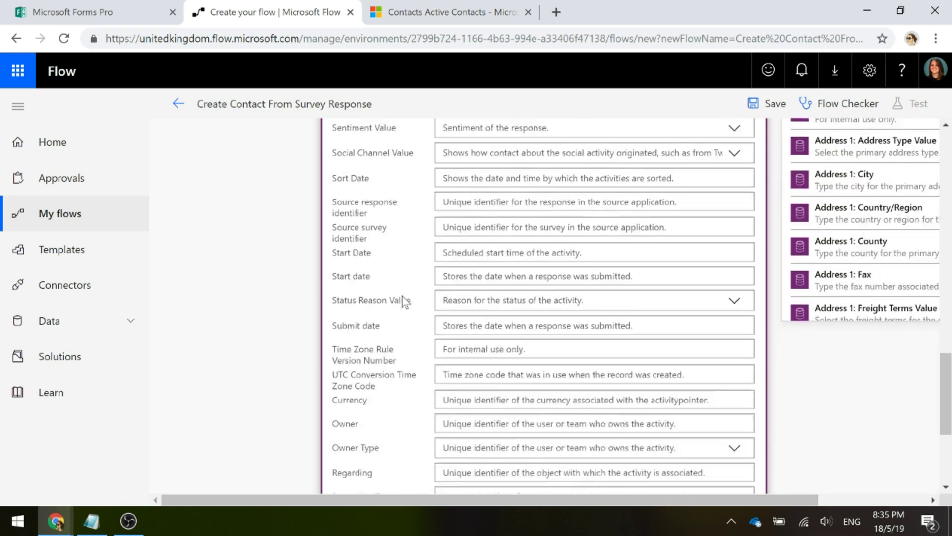
scroll(404, 301, "down", 3)
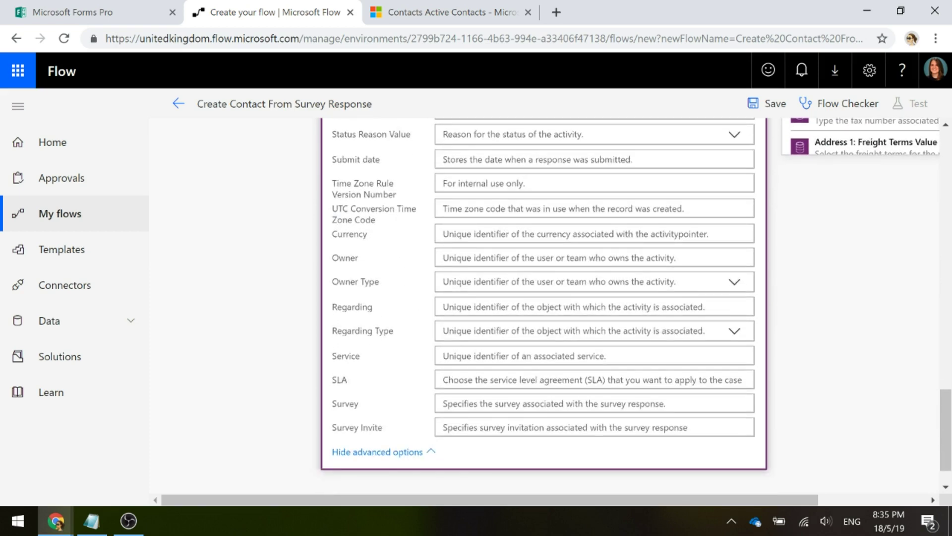
left_click(444, 306)
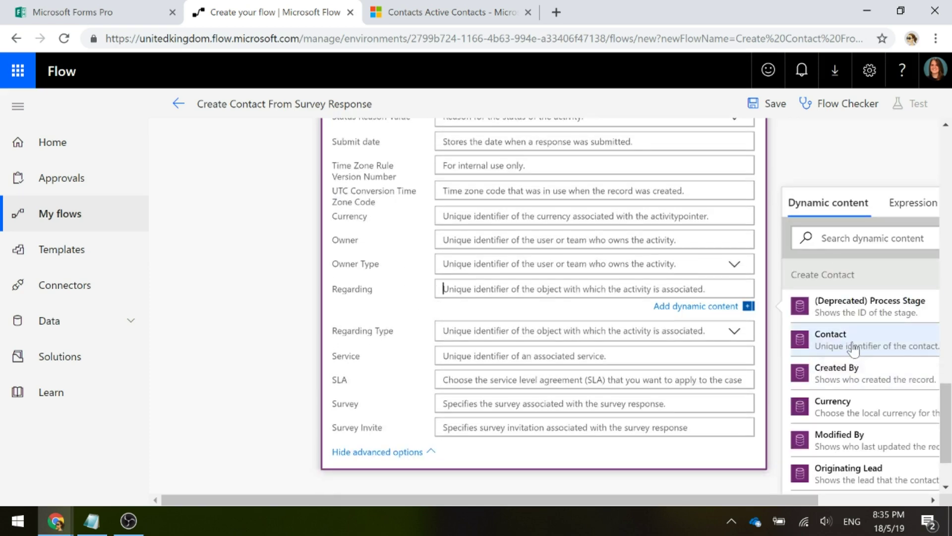
left_click(859, 343)
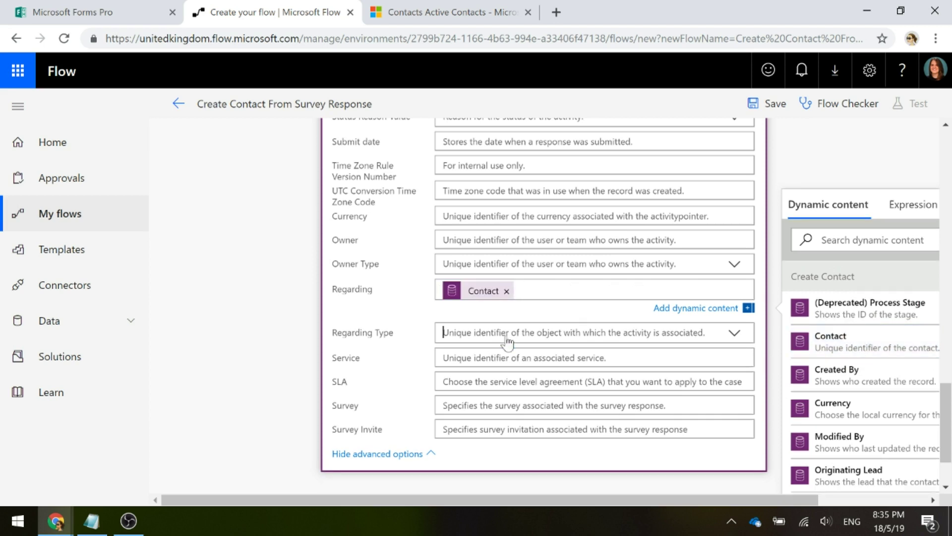
left_click(506, 330)
type("contact")
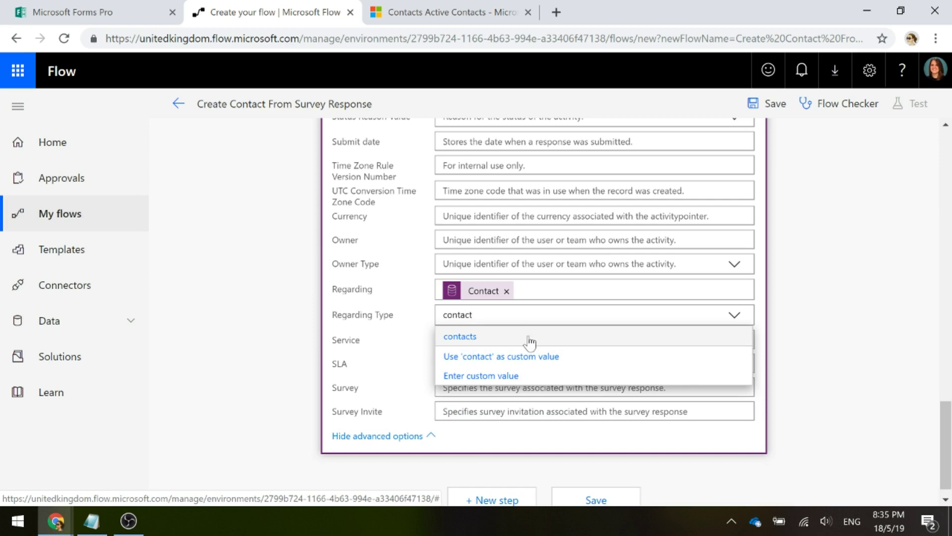
left_click(528, 337)
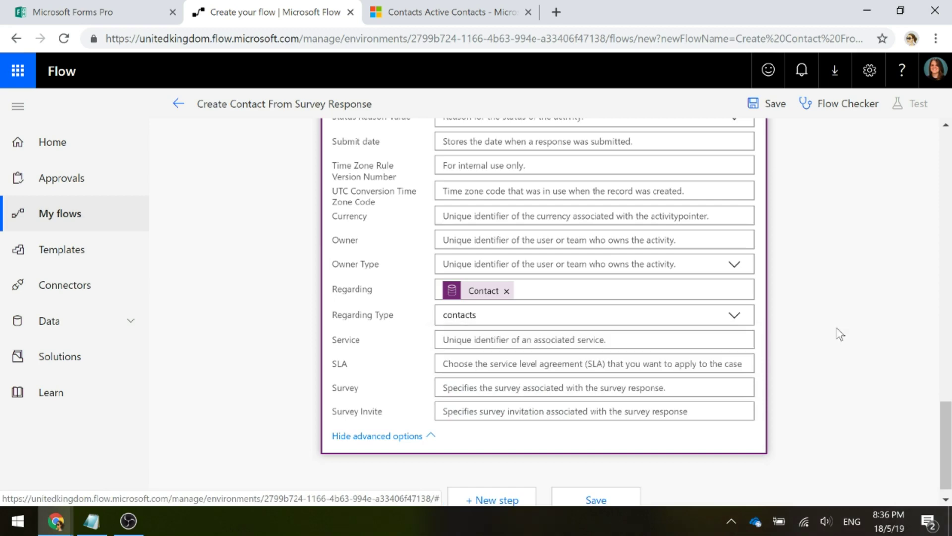
scroll(829, 334, "up", 15)
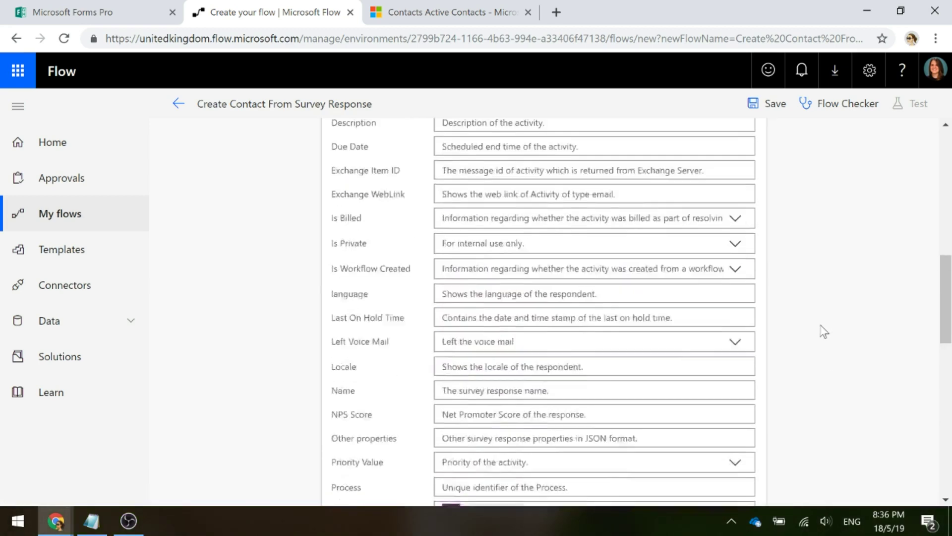
scroll(824, 332, "up", 3)
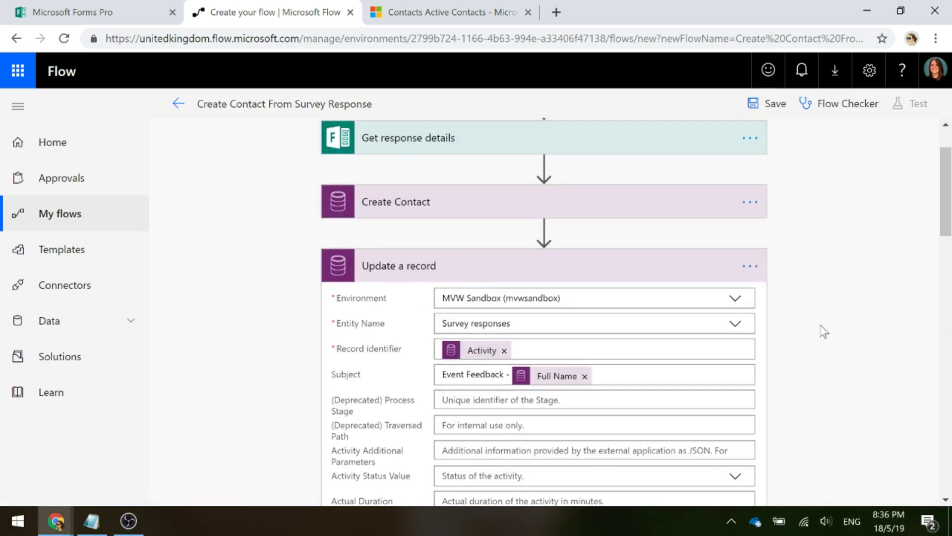
Save the Create Contact From Survey Response flow and leave the editor for its details page
left_click(453, 269)
scroll(821, 300, "up", 2)
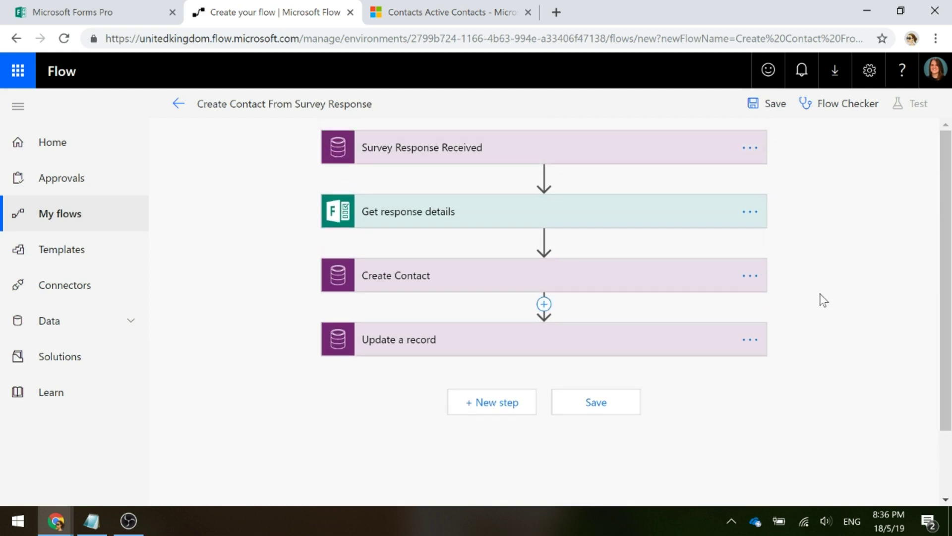
left_click(766, 103)
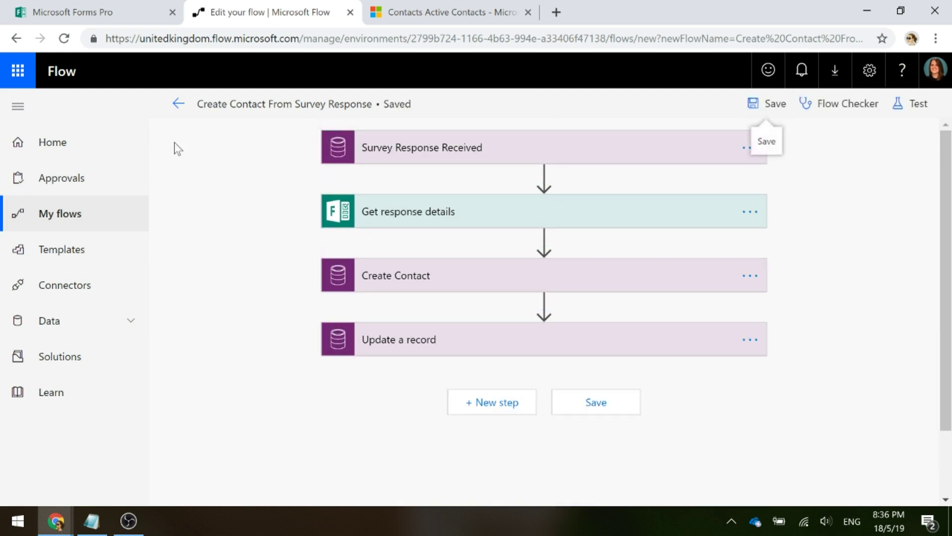
left_click(175, 107)
left_click(543, 165)
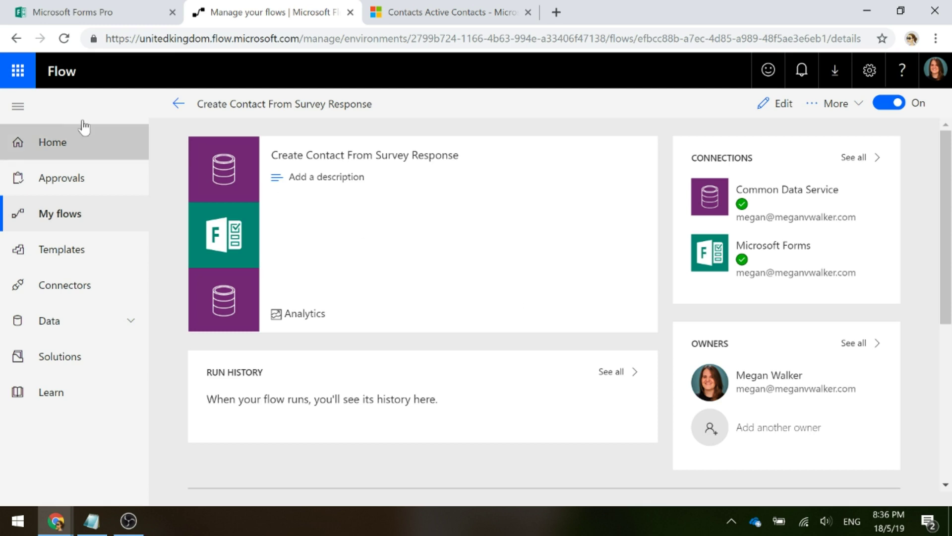
Preview the Event Feedback survey and enter a test respondent's first name, last name and e-mail
left_click(77, 14)
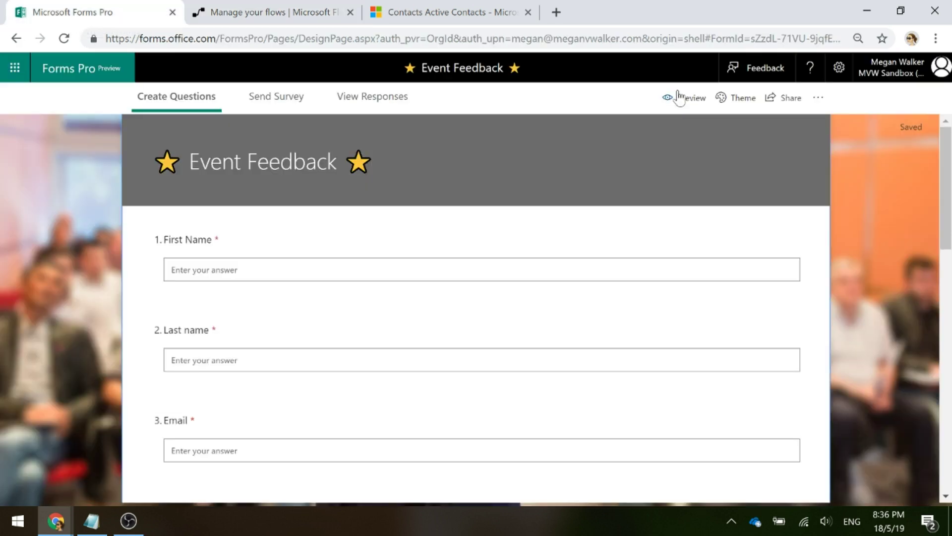
left_click(678, 97)
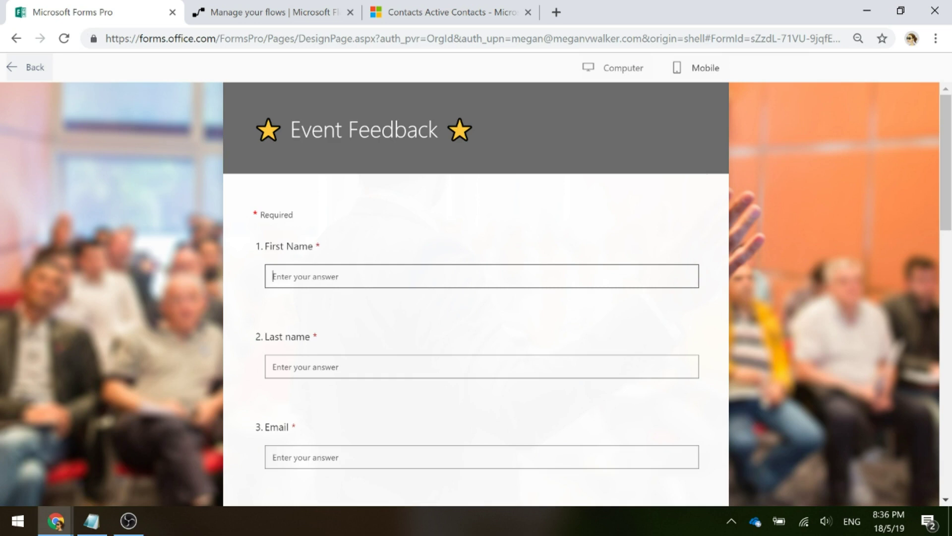
key("Tab")
key("Tab")
type("emm")
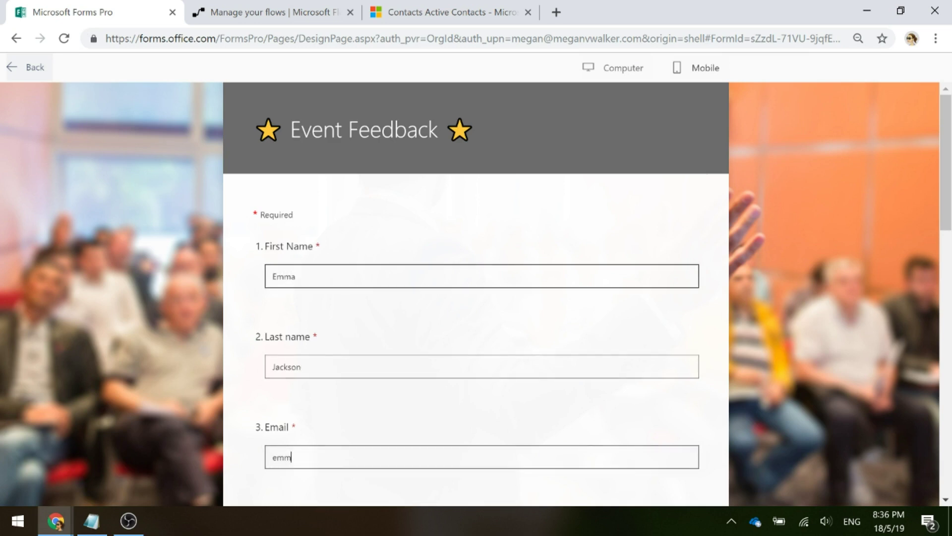
type("a@test.com")
Mark overall satisfaction as Somewhat satisfied in the survey preview
scroll(476, 297, "down", 1)
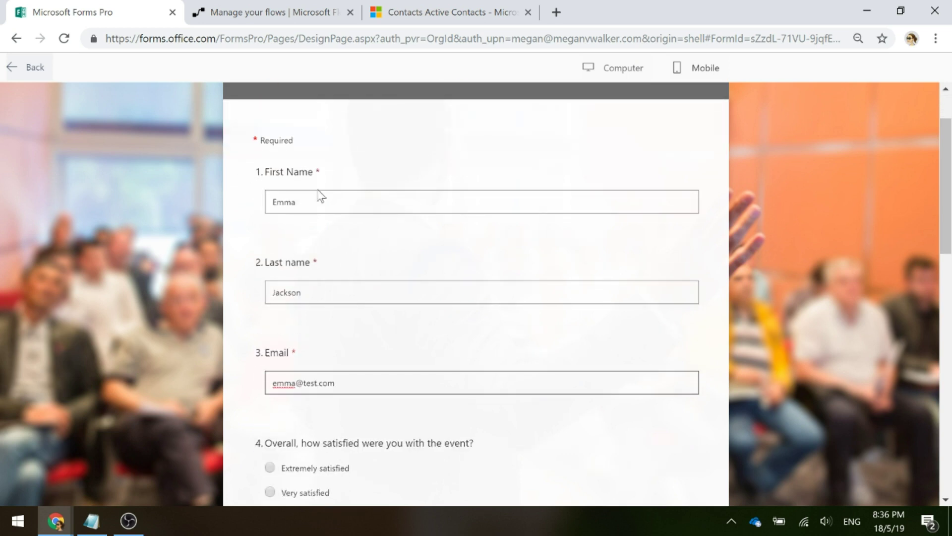
scroll(373, 266, "down", 3)
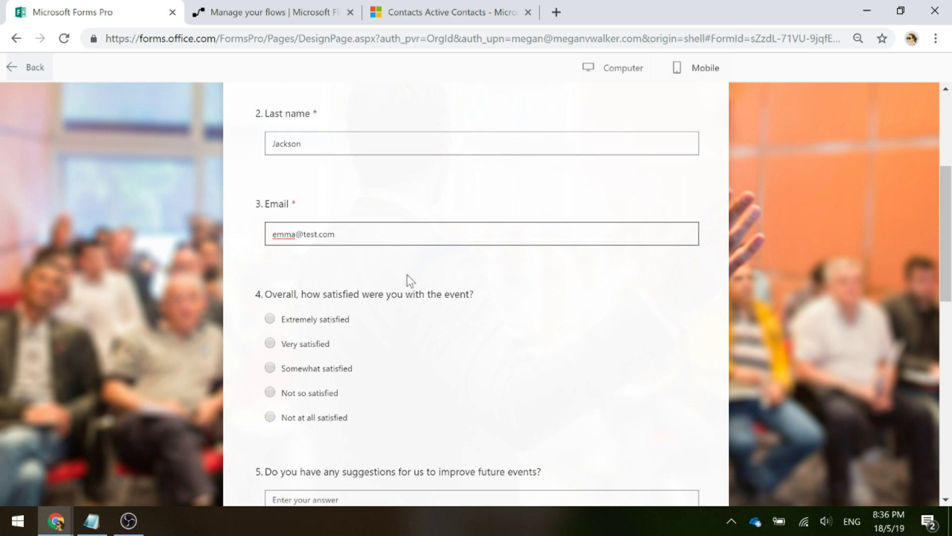
scroll(408, 278, "down", 1)
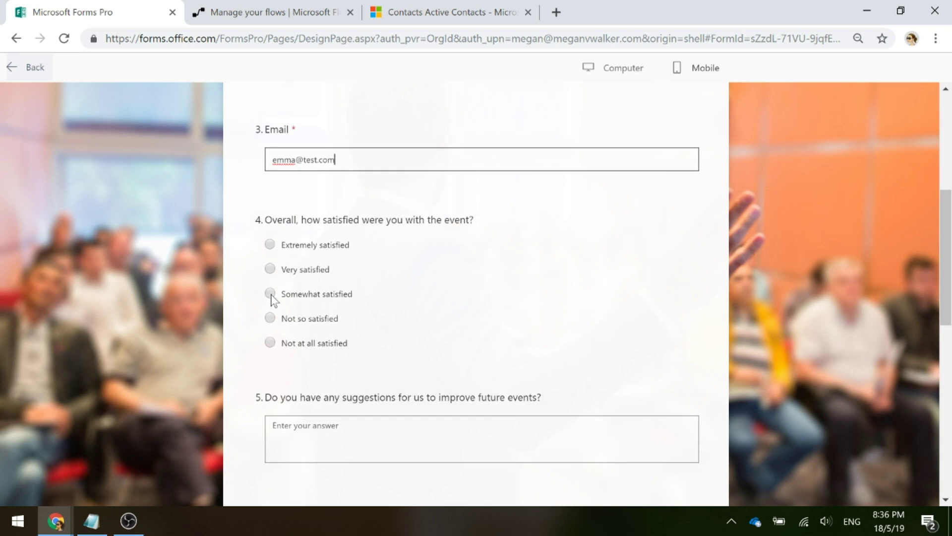
left_click(270, 293)
scroll(414, 368, "down", 1)
left_click(414, 367)
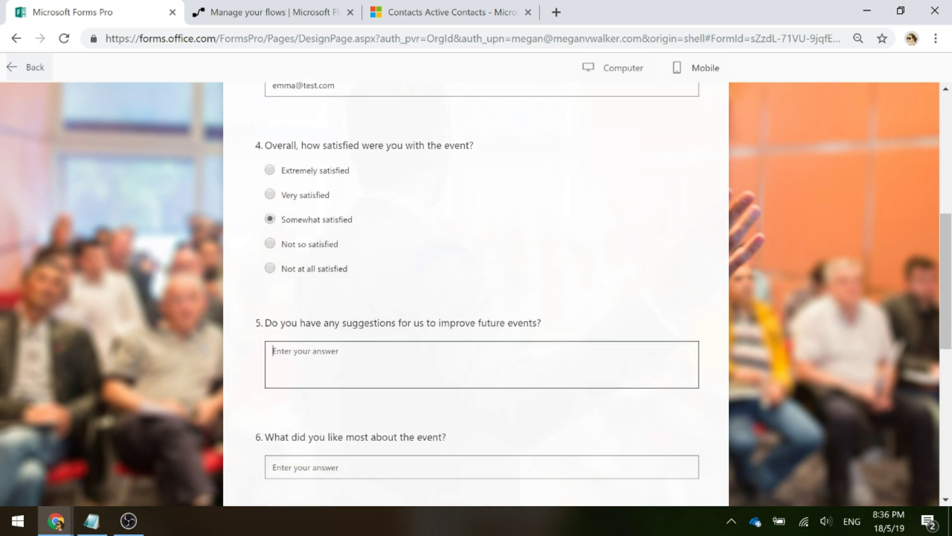
Answer suggestions with 'Yes, make sure presentations run on time. It went over a lot.' and liked-most with 'One of the speakers was fantastic'
type("Yes, make sure presentations run on time. It went over a lot.")
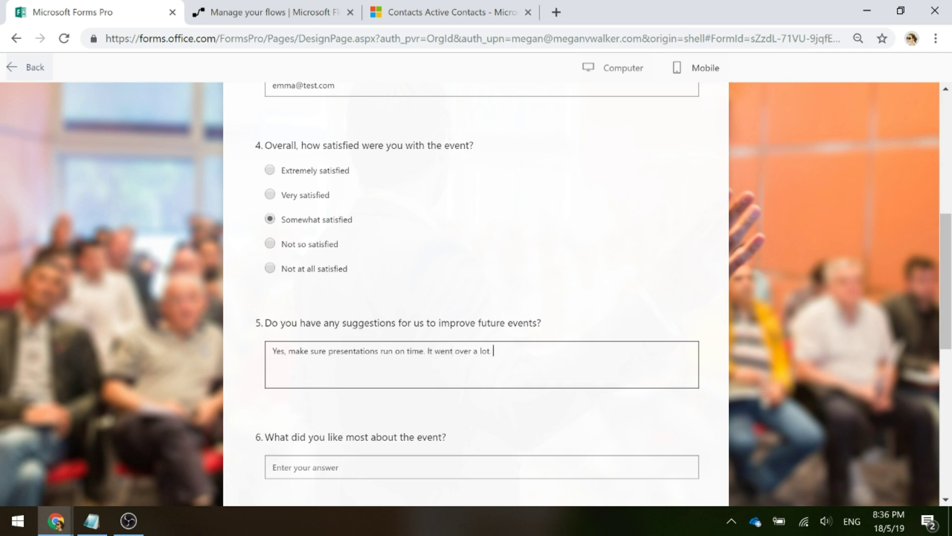
scroll(476, 297, "down", 3)
left_click(297, 318)
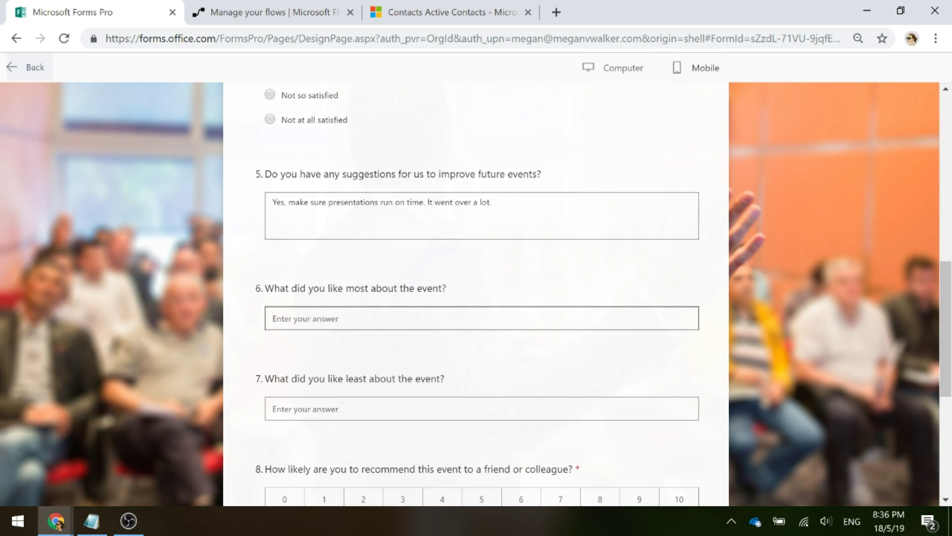
type("One of the speaker")
key("BackSpace")
key("BackSpace")
key("BackSpace")
type("kers was fantastic")
Answer liked-least 'It was too long.', recommend with score 6 and reason 'Just bad timing.', then submit
scroll(387, 380, "down", 3)
left_click(347, 260)
type("It was ")
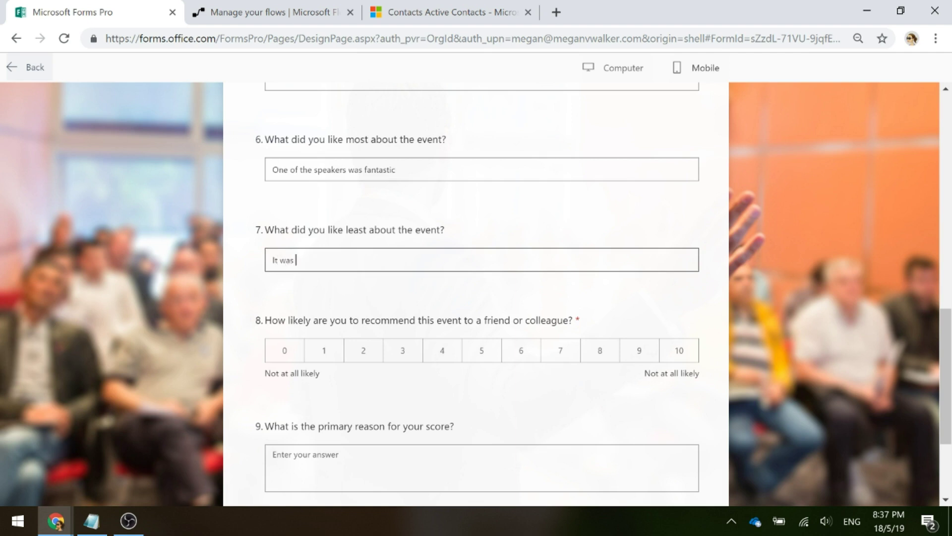
type("too long.")
scroll(567, 380, "down", 2)
left_click(522, 283)
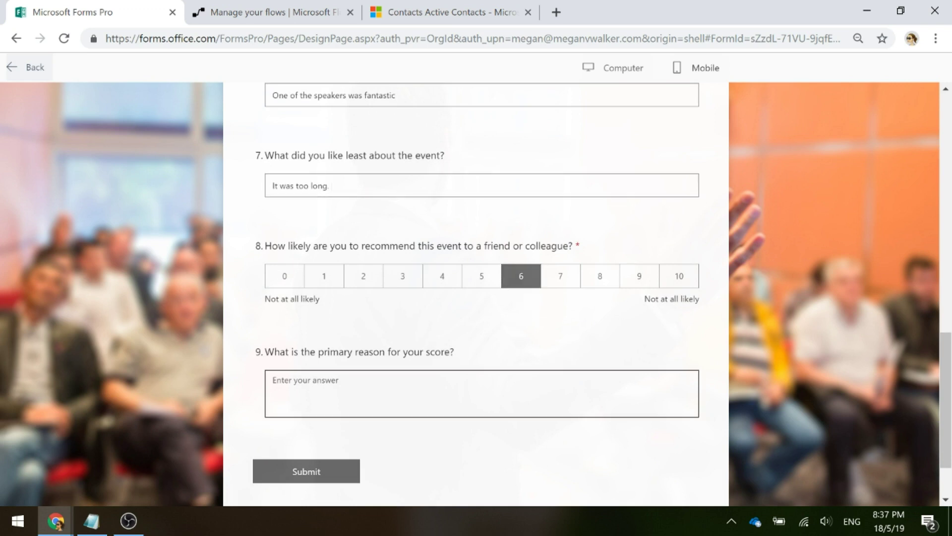
type("Just bad ")
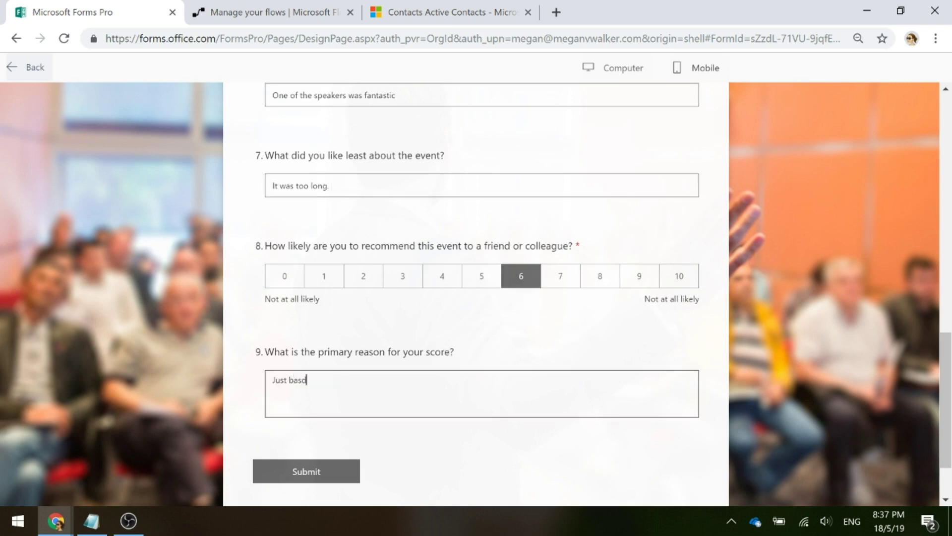
type("timing.")
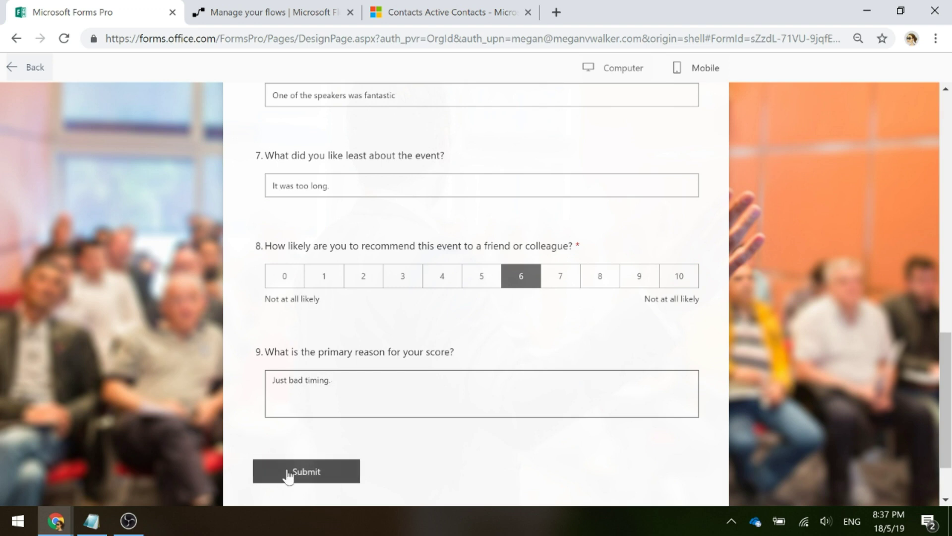
left_click(288, 471)
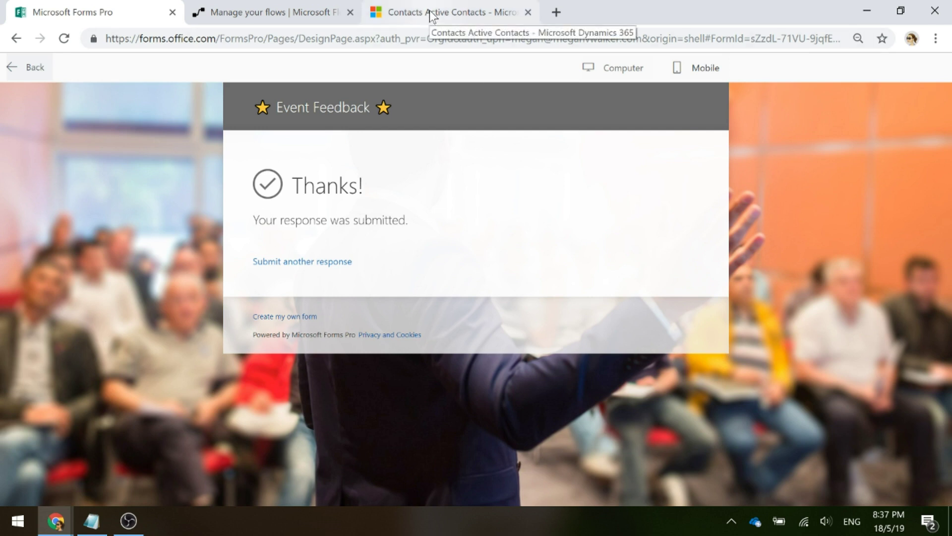
Refresh the Dynamics 365 Active Contacts list and open the new contact's record to see its timeline
left_click(445, 7)
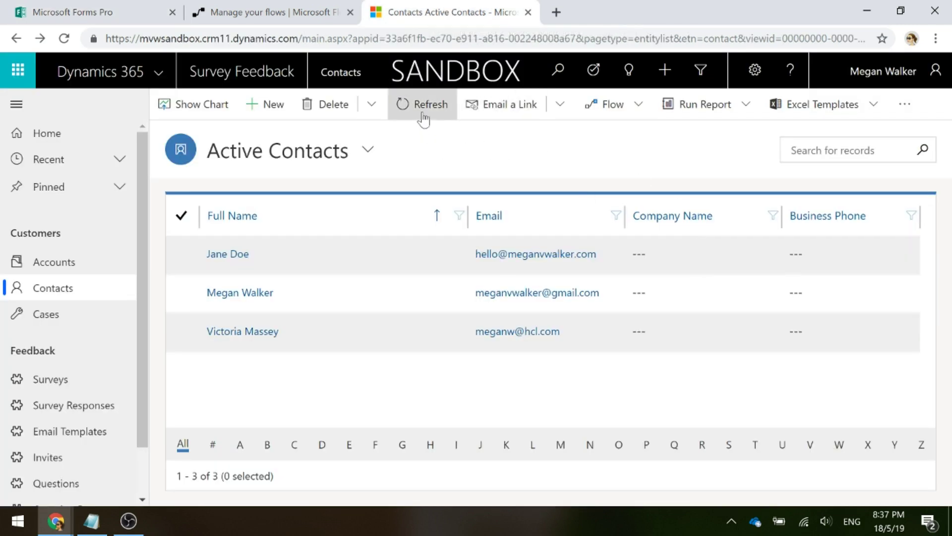
left_click(424, 121)
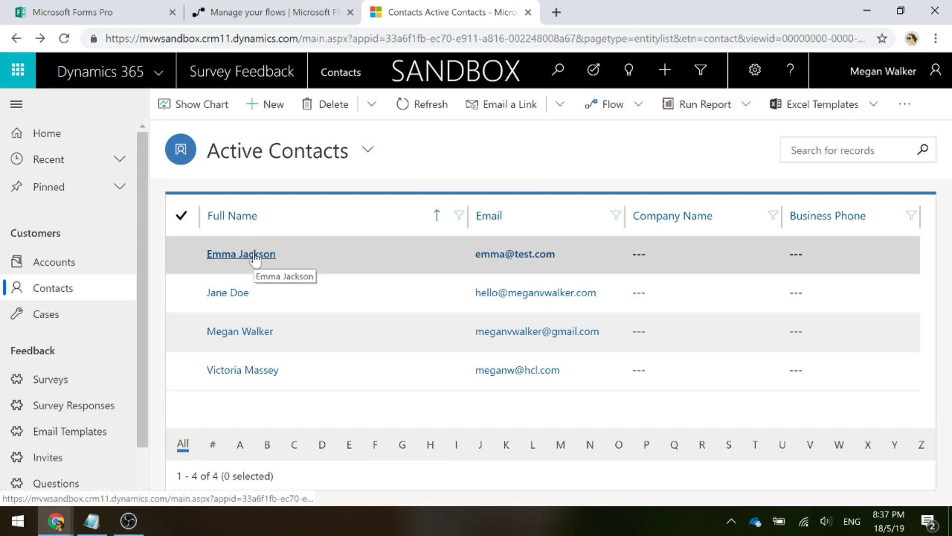
left_click(256, 257)
scroll(602, 385, "down", 2)
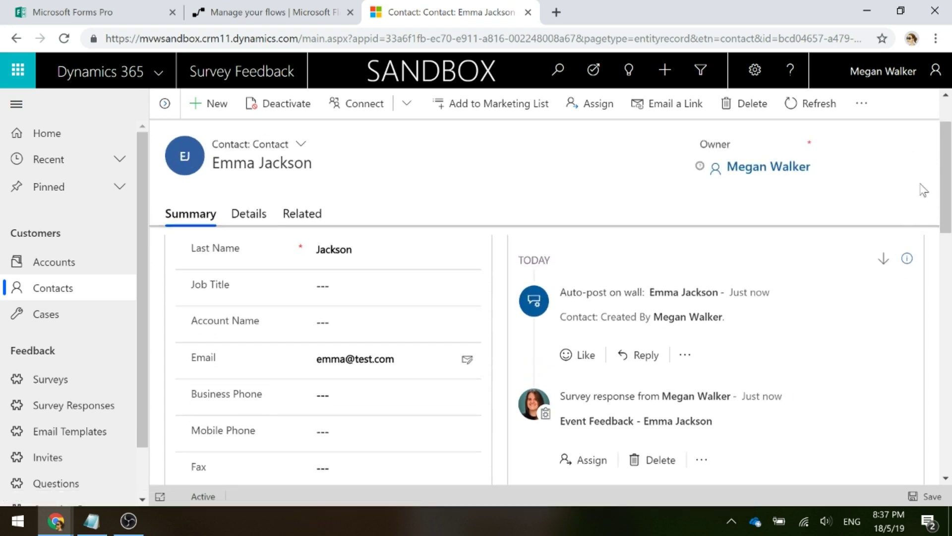
scroll(942, 179, "down", 1)
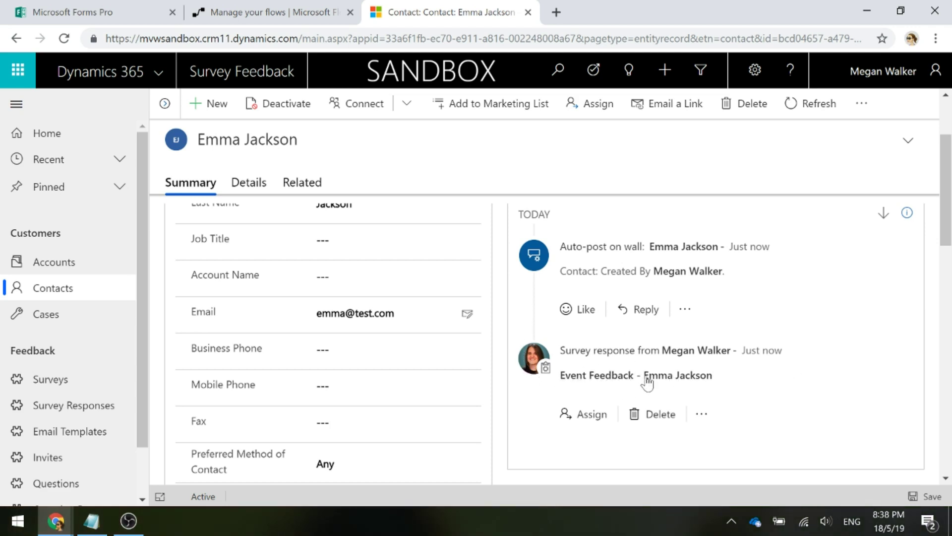
Open the contact's linked survey response and show its Survey Question Responses in the Responses view
left_click(647, 377)
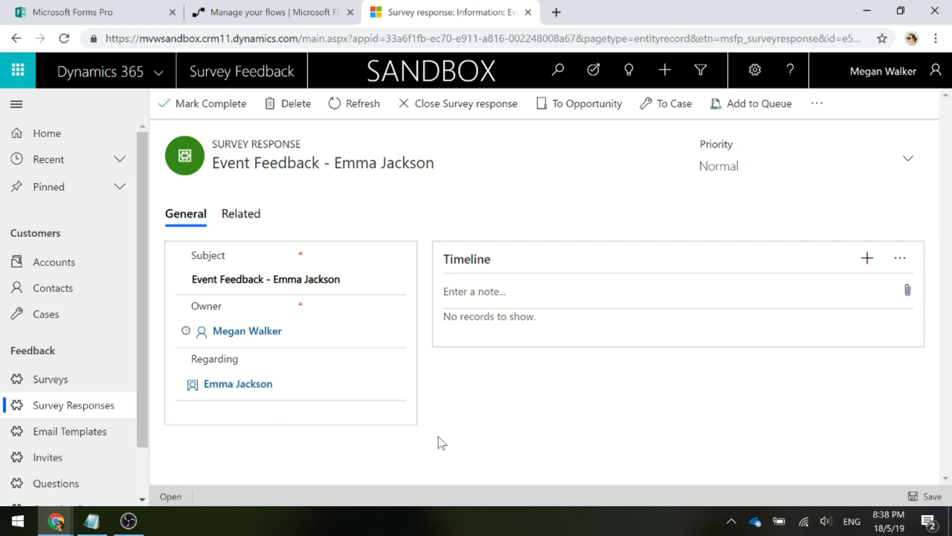
left_click(236, 220)
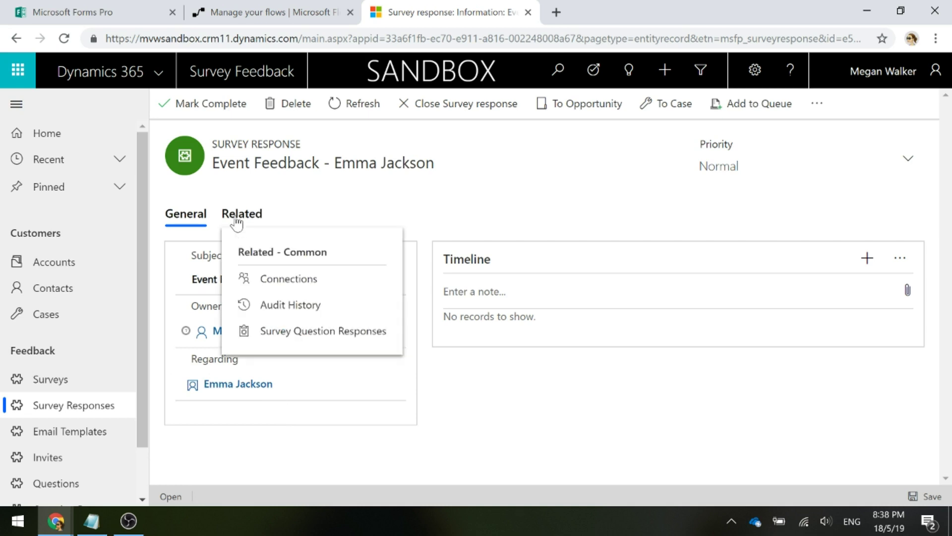
left_click(322, 332)
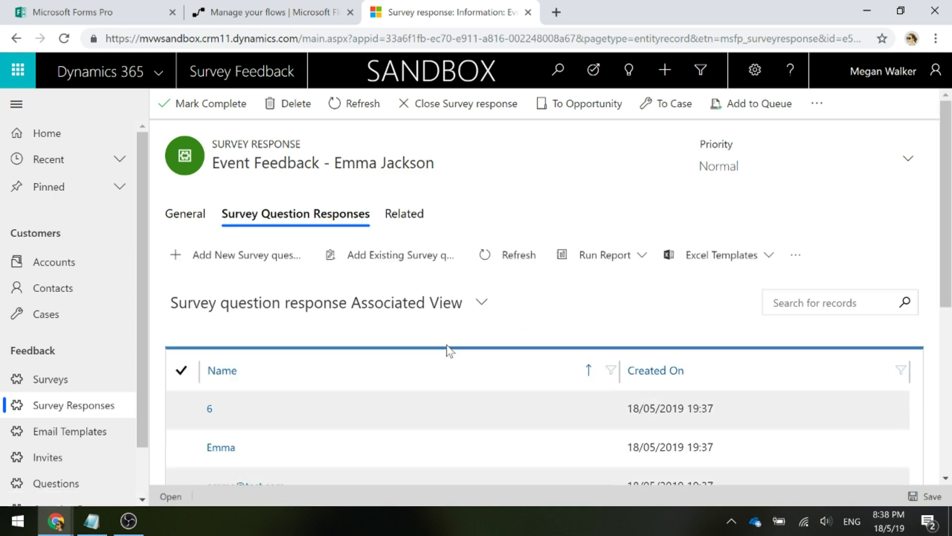
left_click(404, 313)
left_click(318, 431)
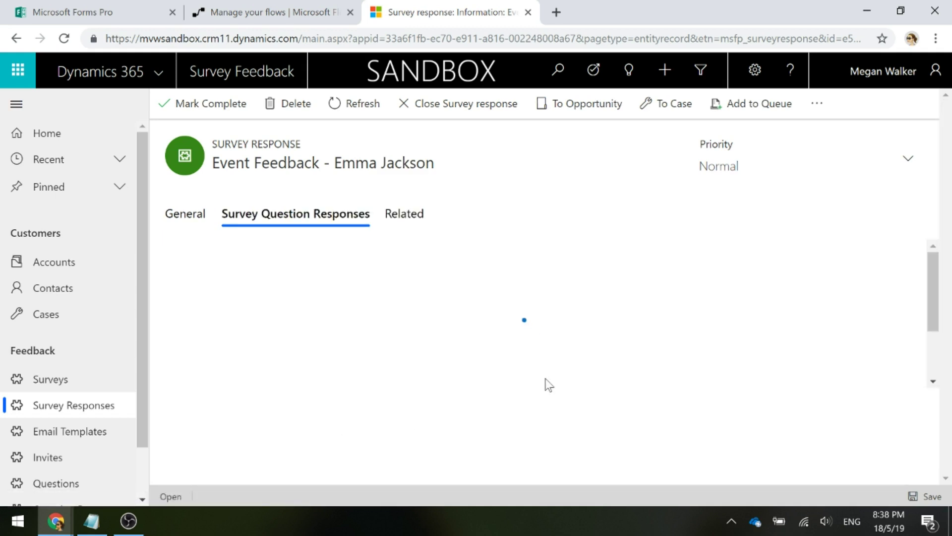
scroll(729, 330, "down", 2)
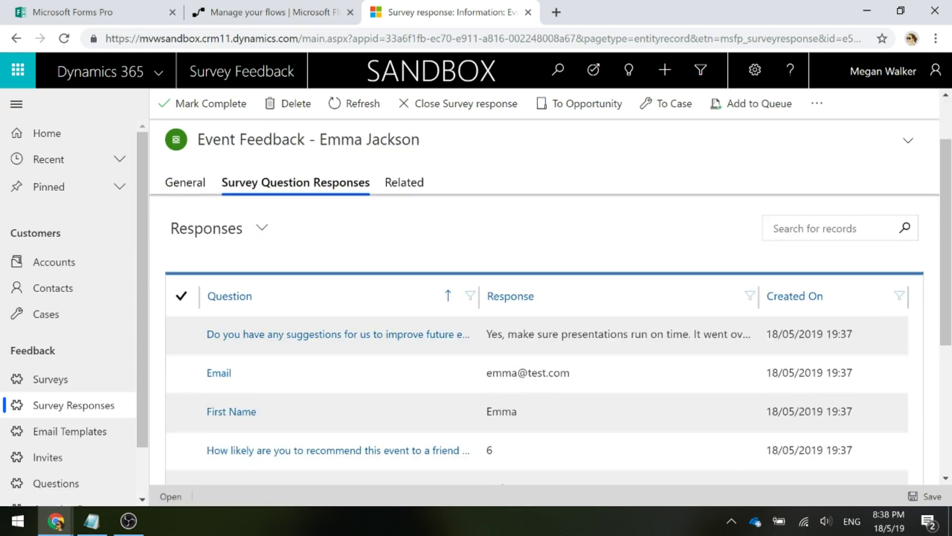
left_click_drag(947, 248, 931, 379)
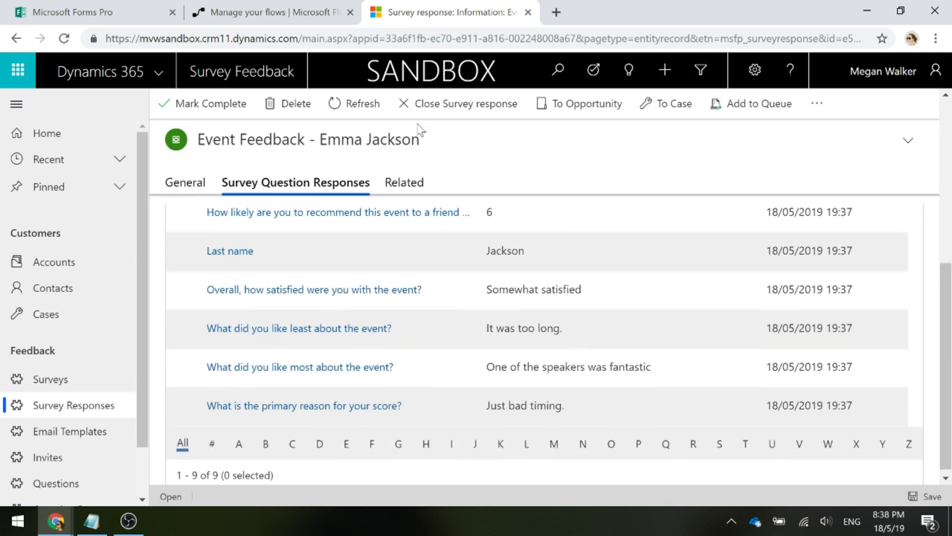
Check the flow's run history, then open its Succeeded run from the flow details page
left_click(229, 15)
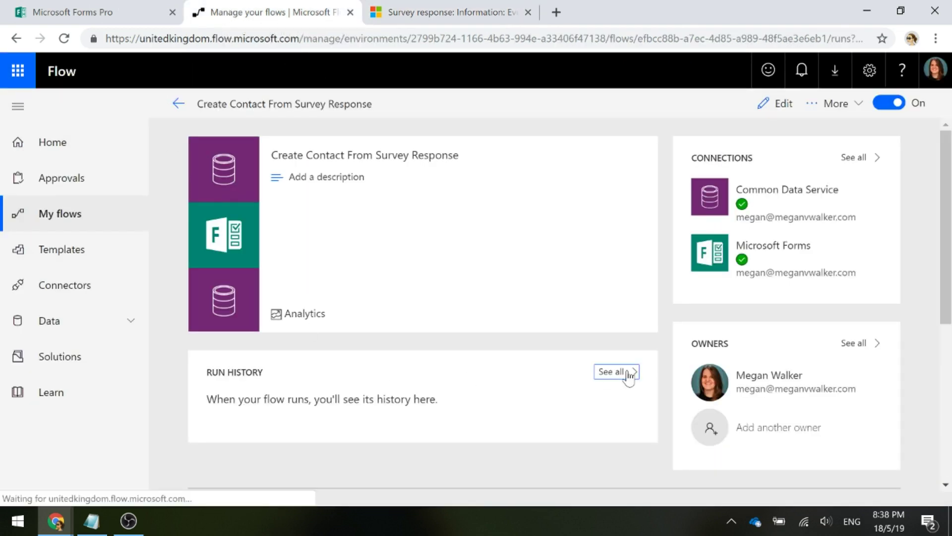
left_click(623, 371)
left_click(208, 159)
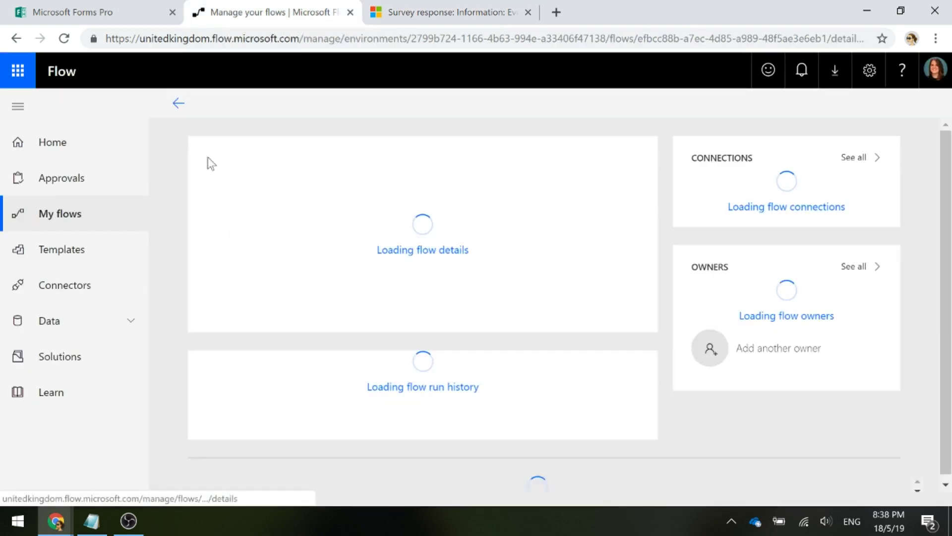
scroll(304, 393, "down", 3)
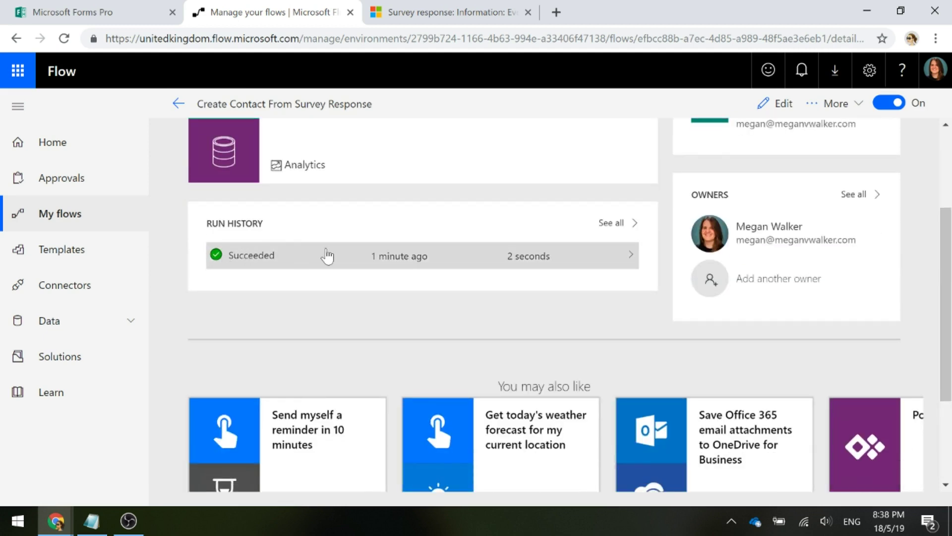
left_click(311, 255)
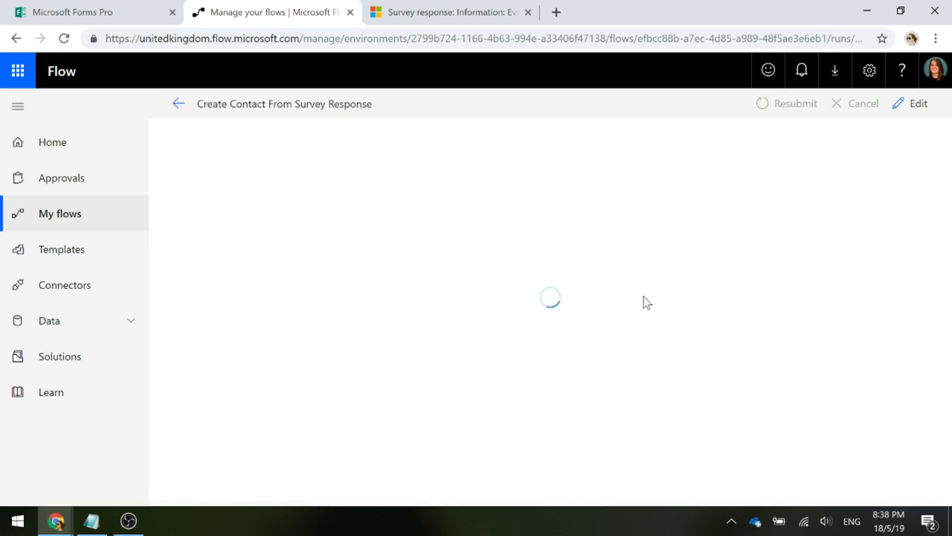